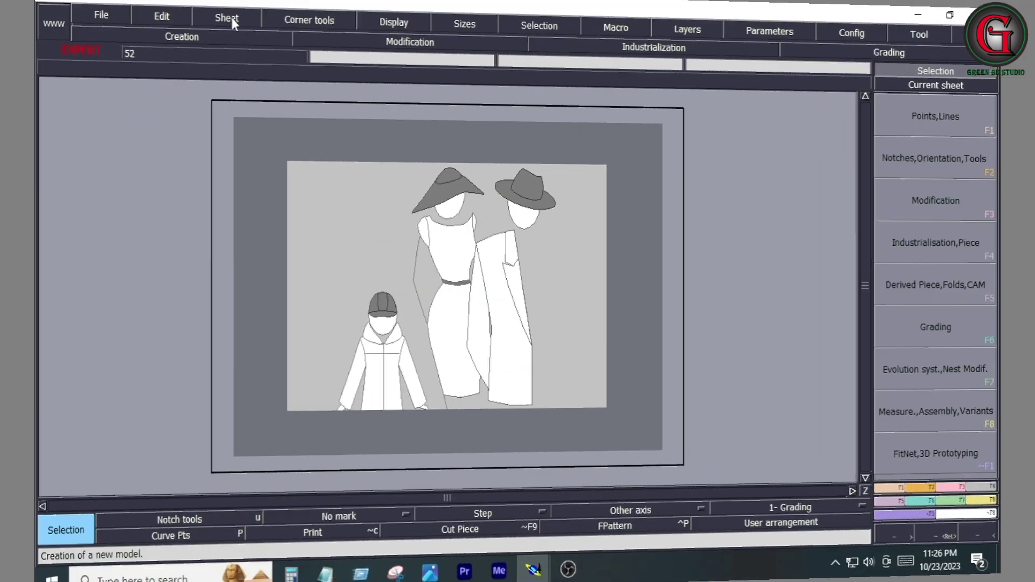
Leave the lettered reference photo and bring up Modaris's Sheet menu.
left_click(226, 29)
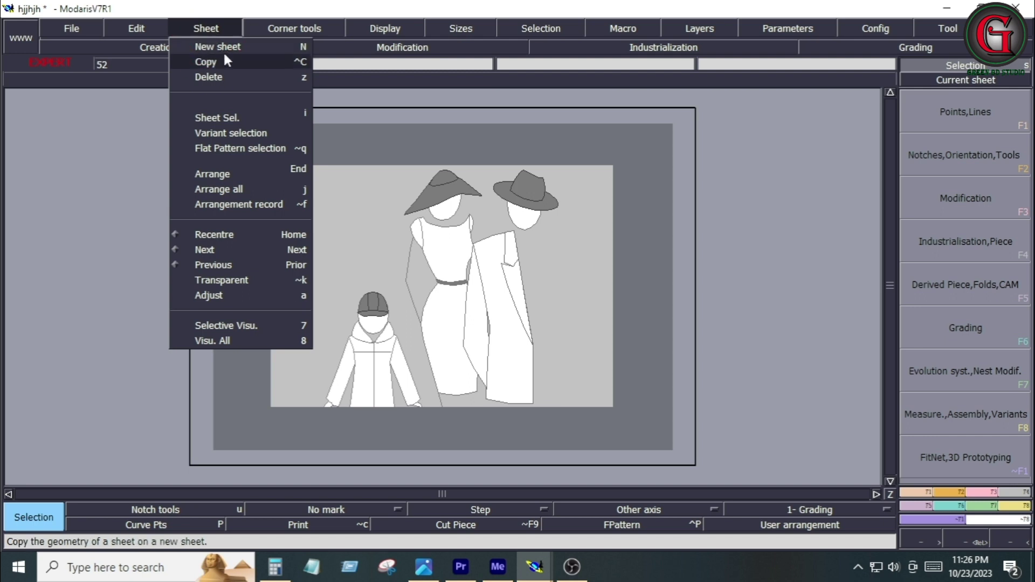
Create a new blank sheet in YT2024 and close the All Photos window.
left_click(220, 46)
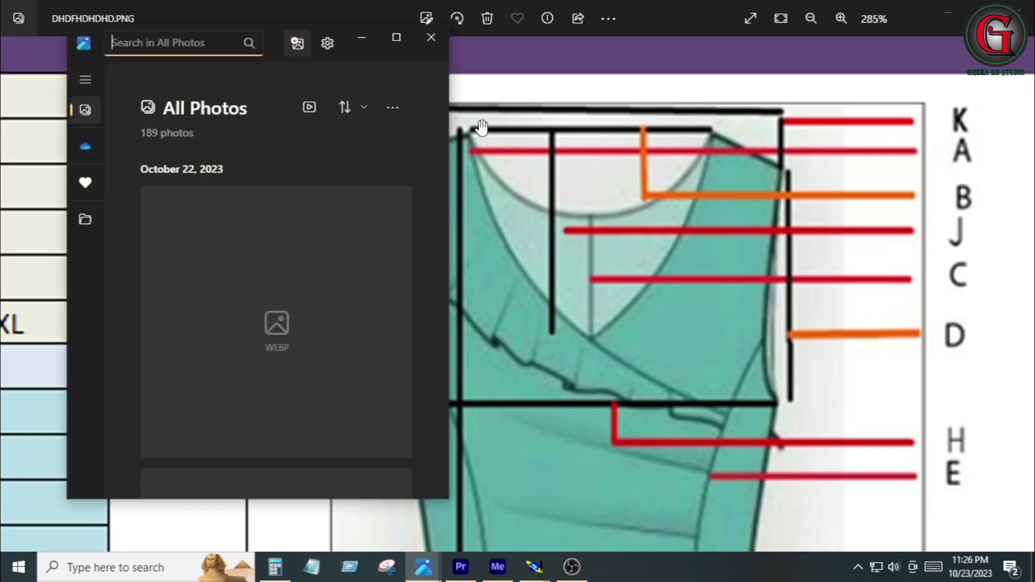
left_click(445, 38)
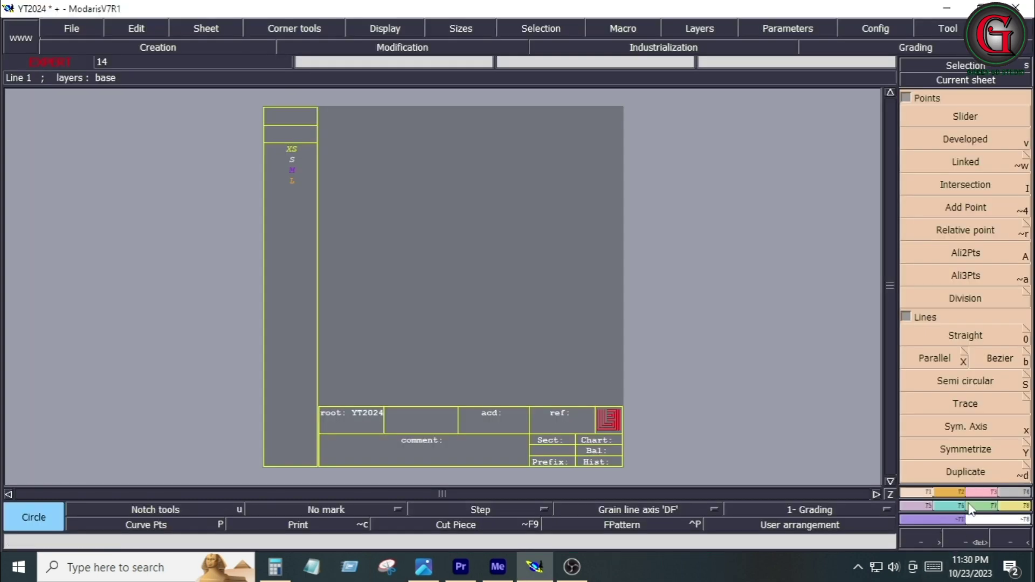
Draw a circle of diameter 6.000 mid-sheet and zoom in on it.
left_click(952, 490)
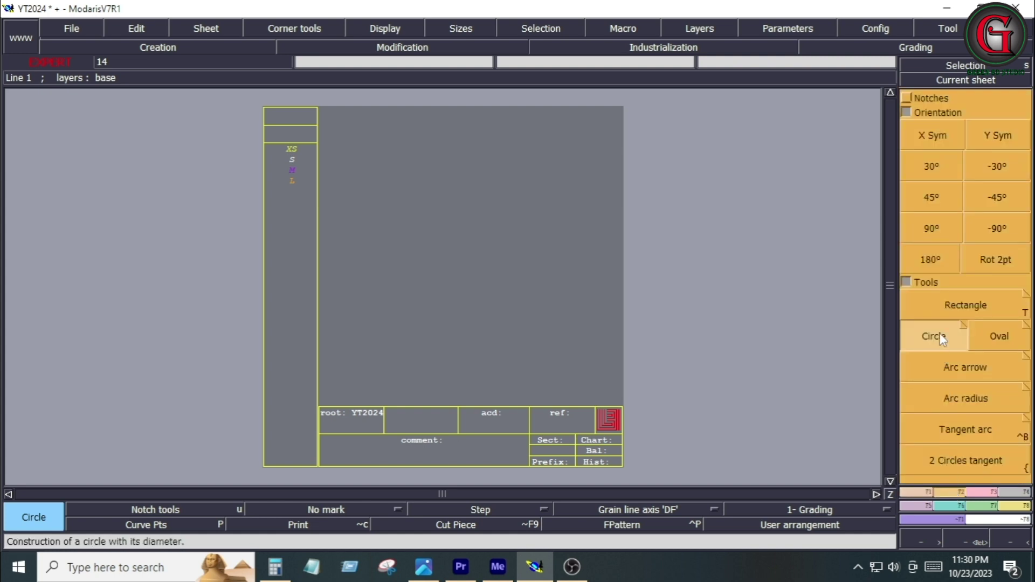
left_click(456, 265)
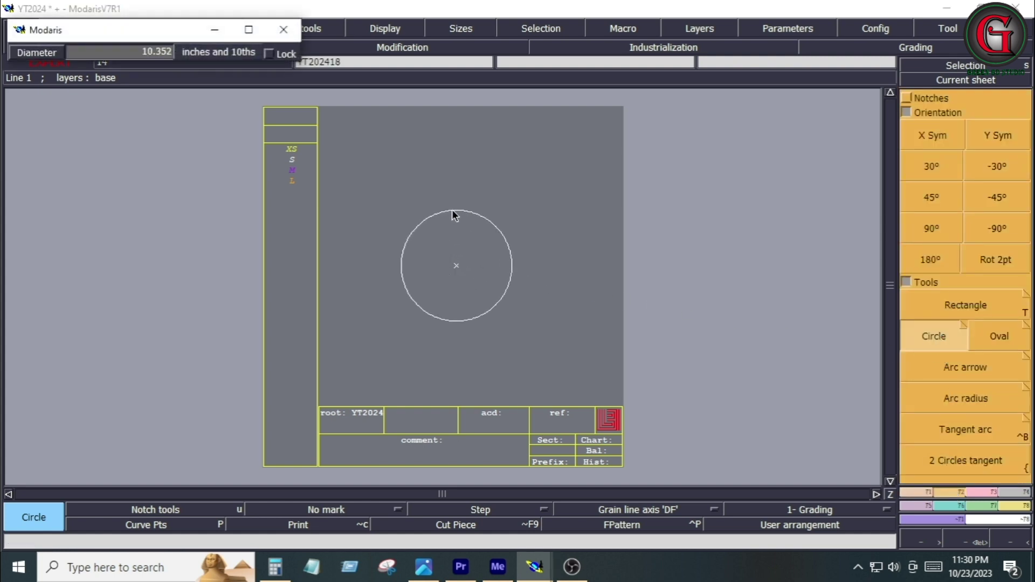
type("6.000")
key("Return")
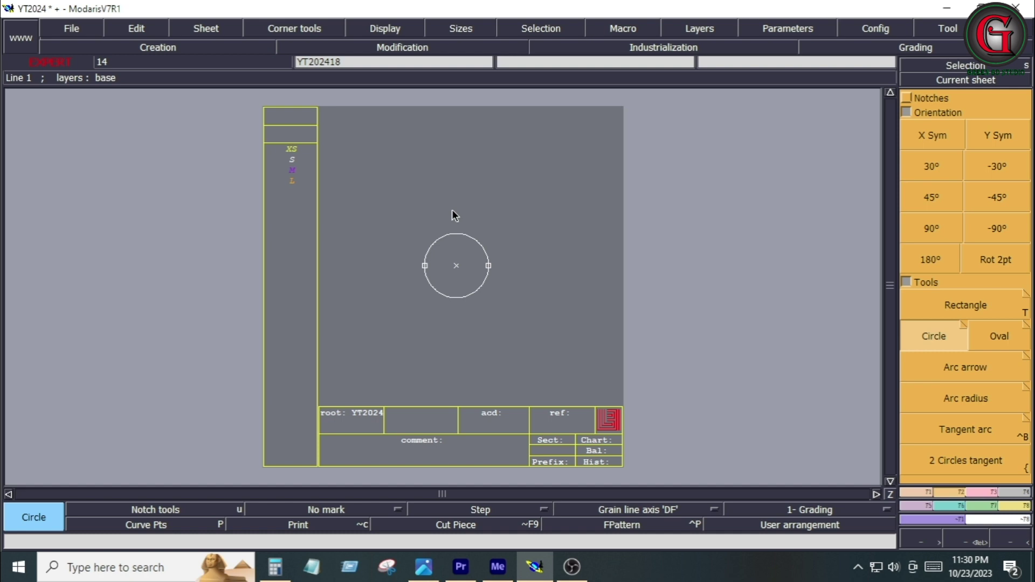
key("z")
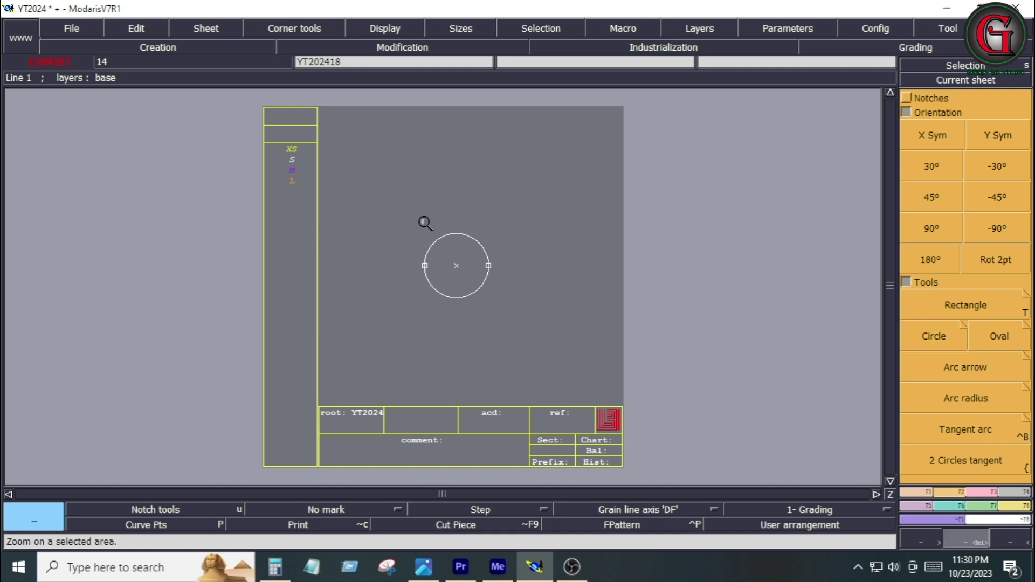
left_click(405, 214)
left_click(506, 311)
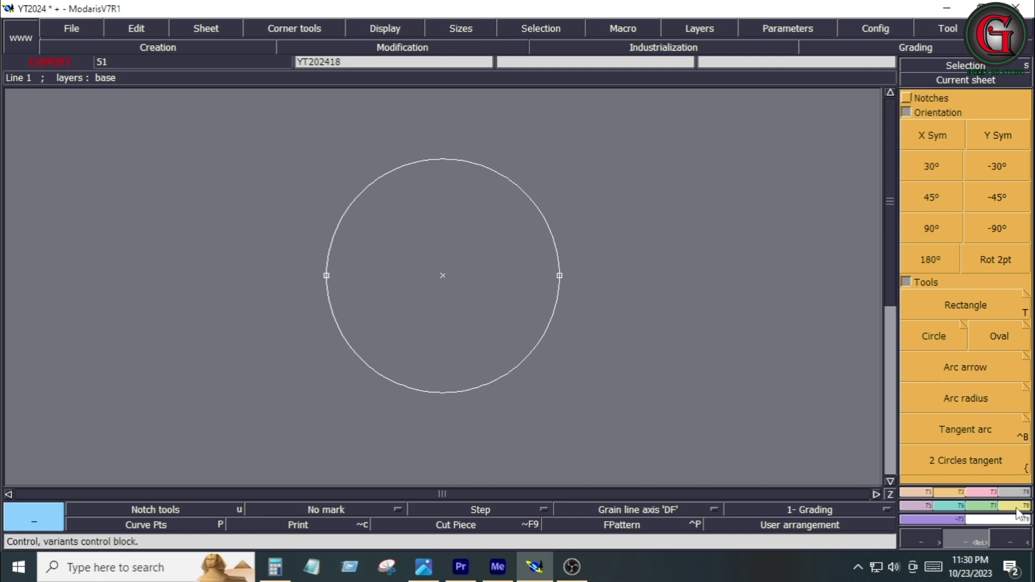
key("F4")
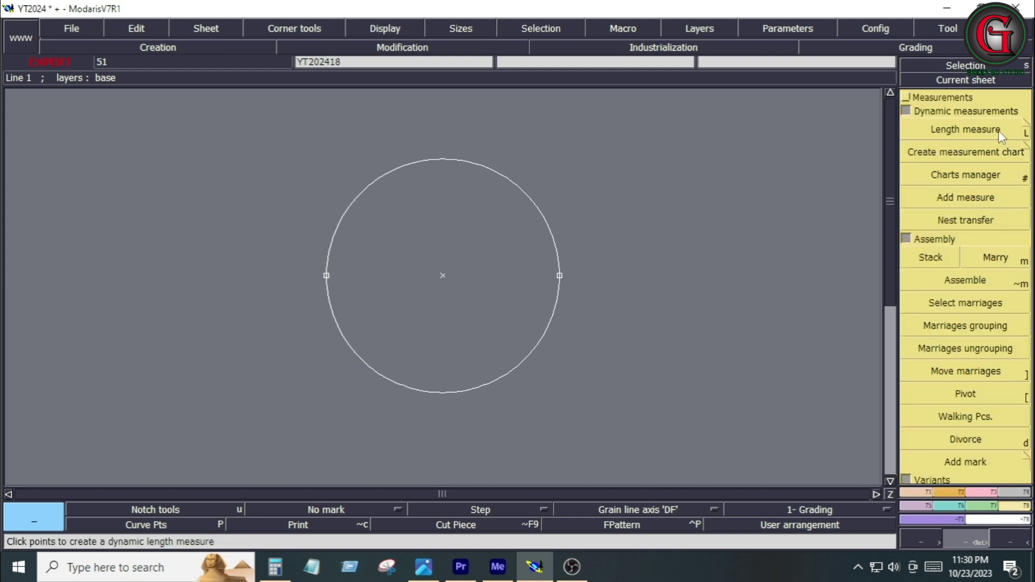
Measure the circle's upper half from left to right point (9.424), rechecking the reference photo.
left_click(1001, 137)
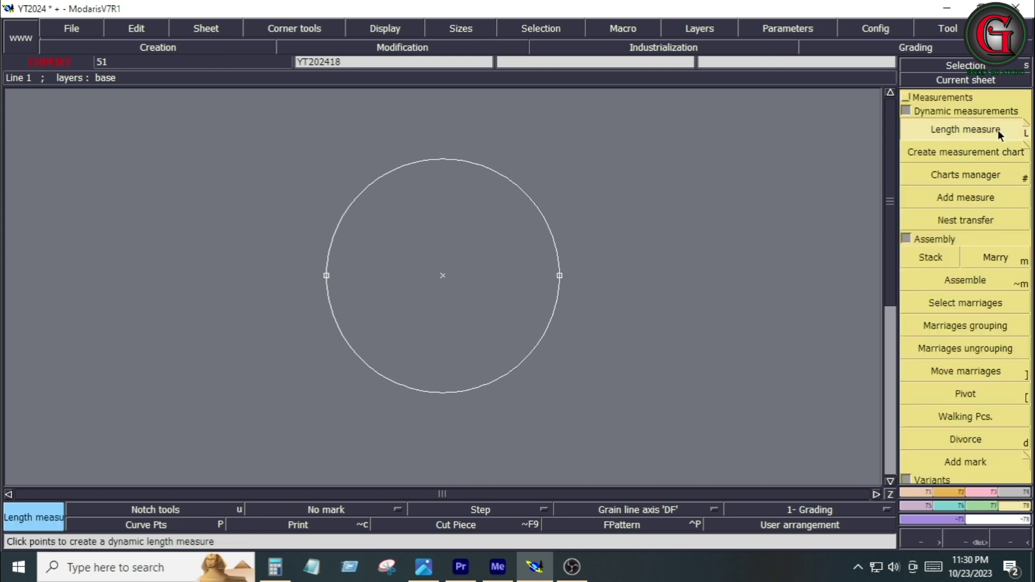
left_click(326, 275)
left_click(559, 275)
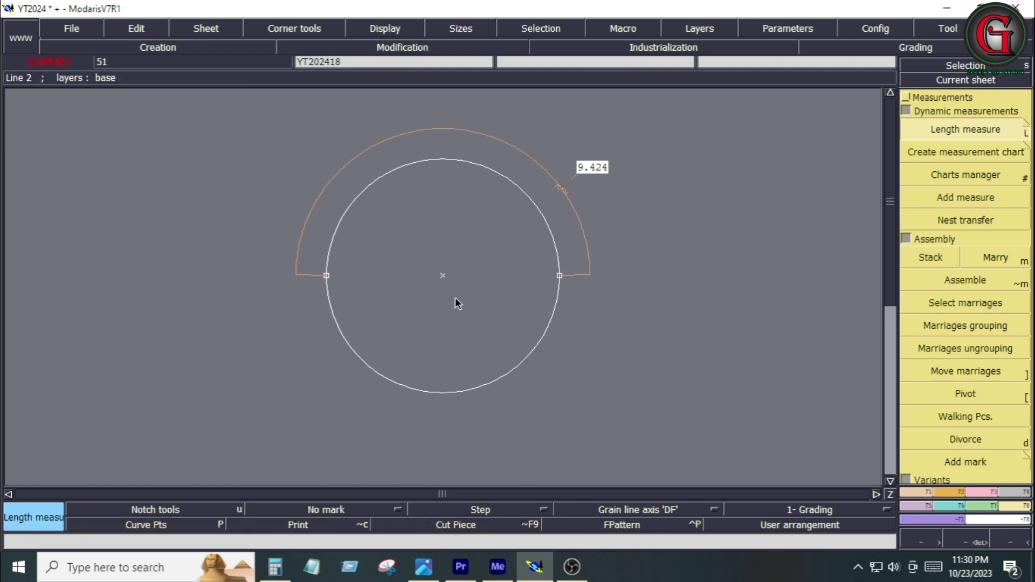
left_click(424, 566)
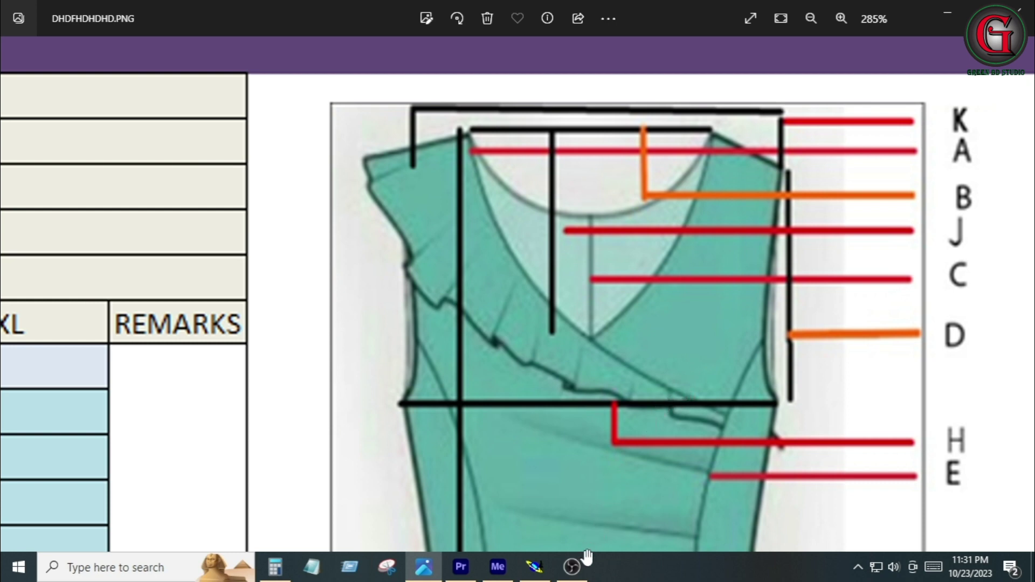
left_click(534, 567)
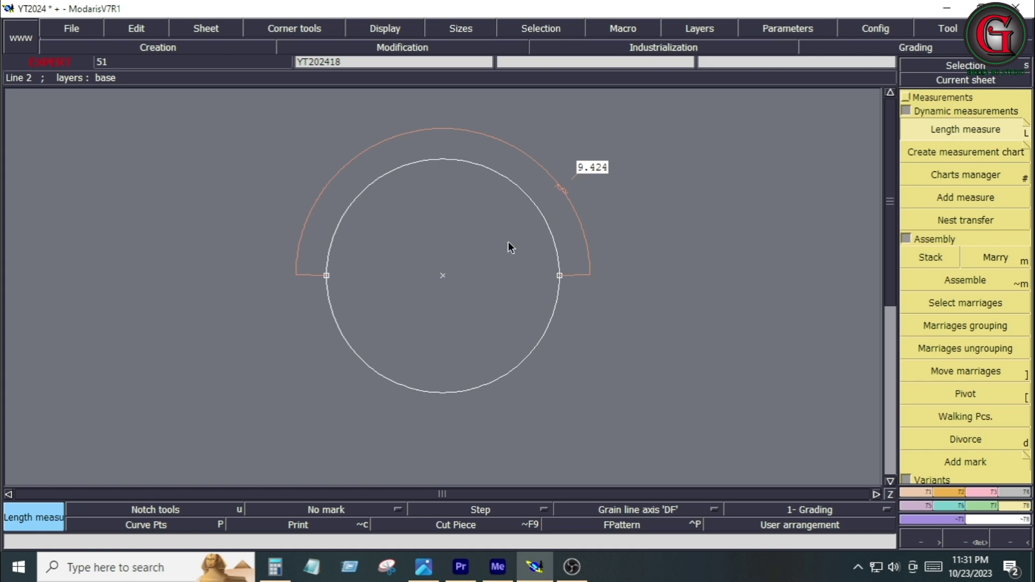
Pin the circle's right point so it stays fixed.
left_click(982, 492)
left_click(948, 121)
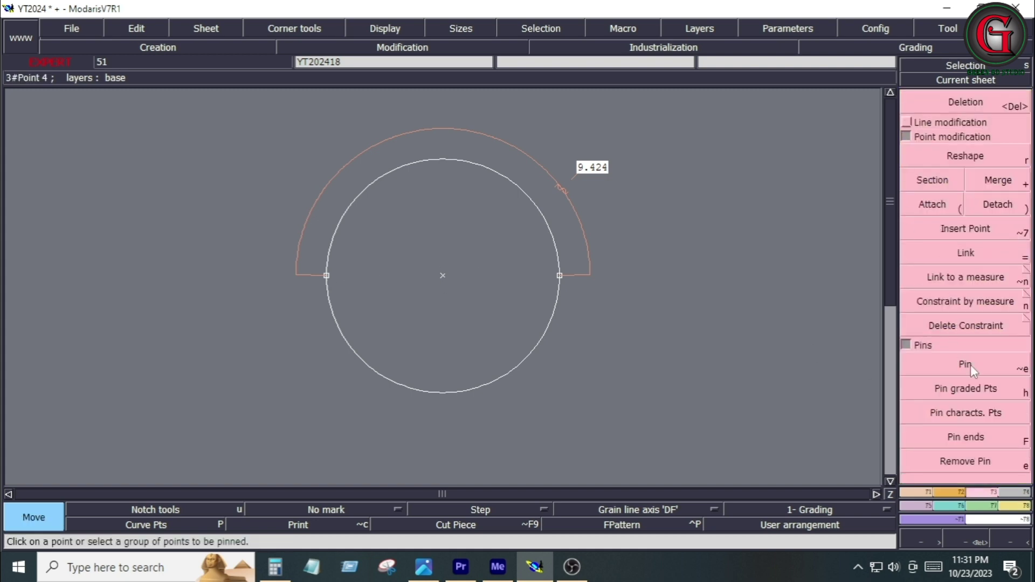
left_click(970, 364)
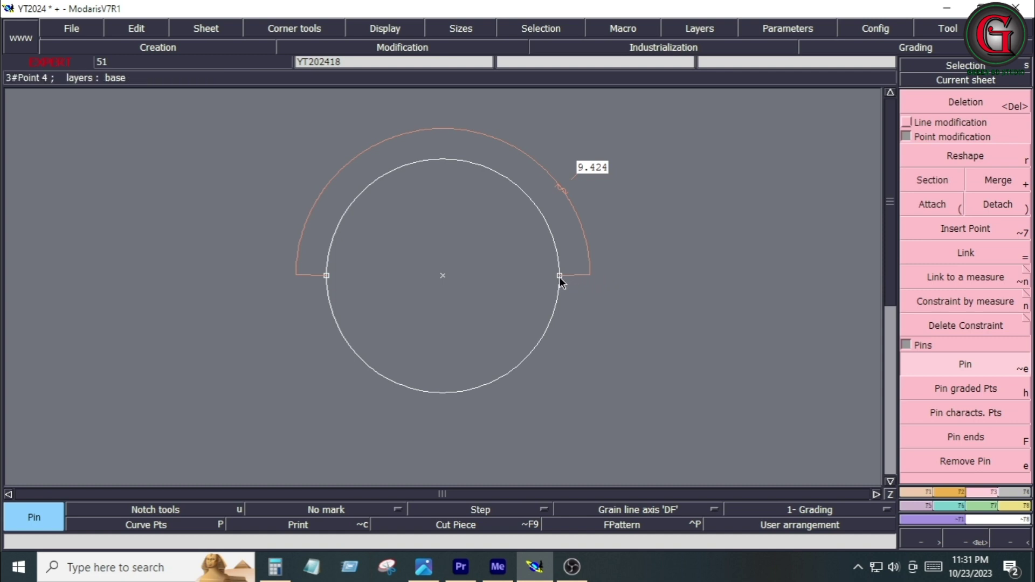
Shift the circle's left point 0.500 inward and merge the circle at that point.
left_click(909, 123)
left_click(965, 141)
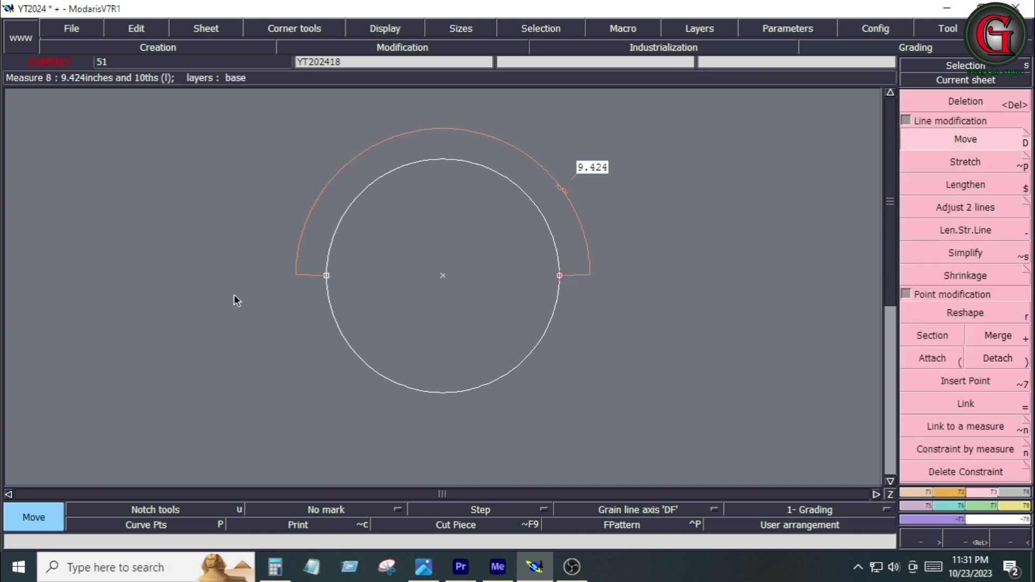
left_click(324, 276)
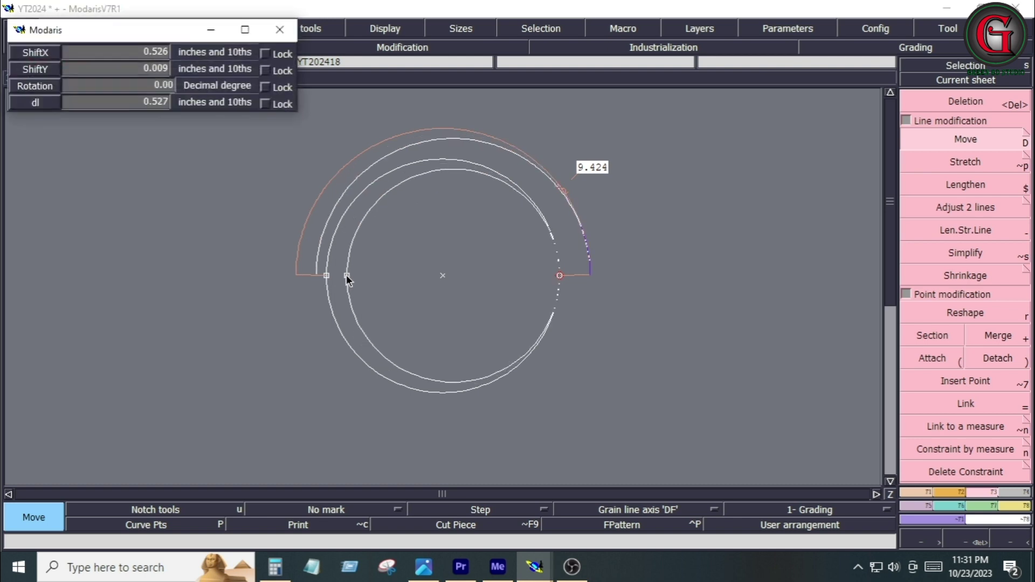
type("0.188")
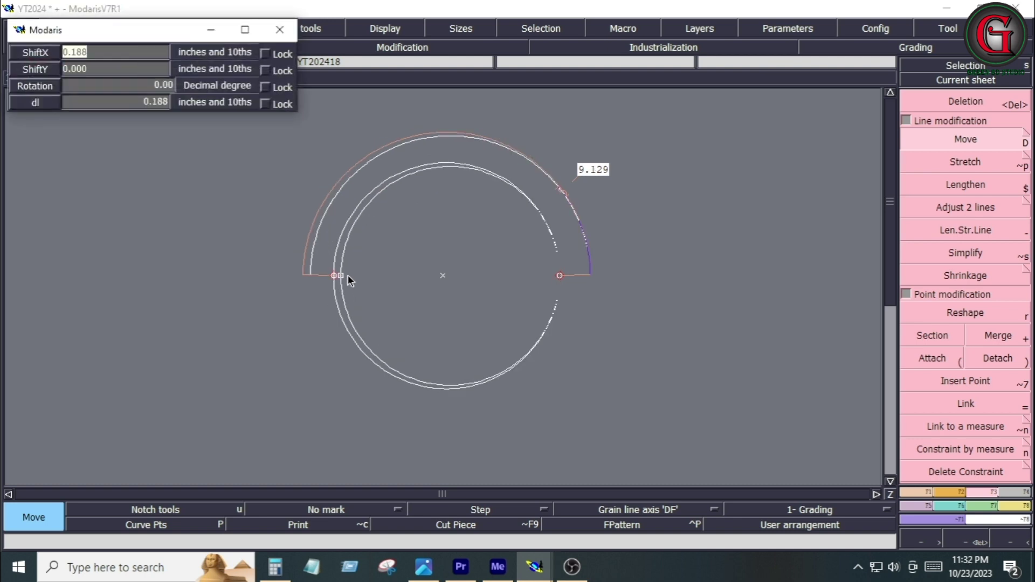
type("0.500")
key("Tab")
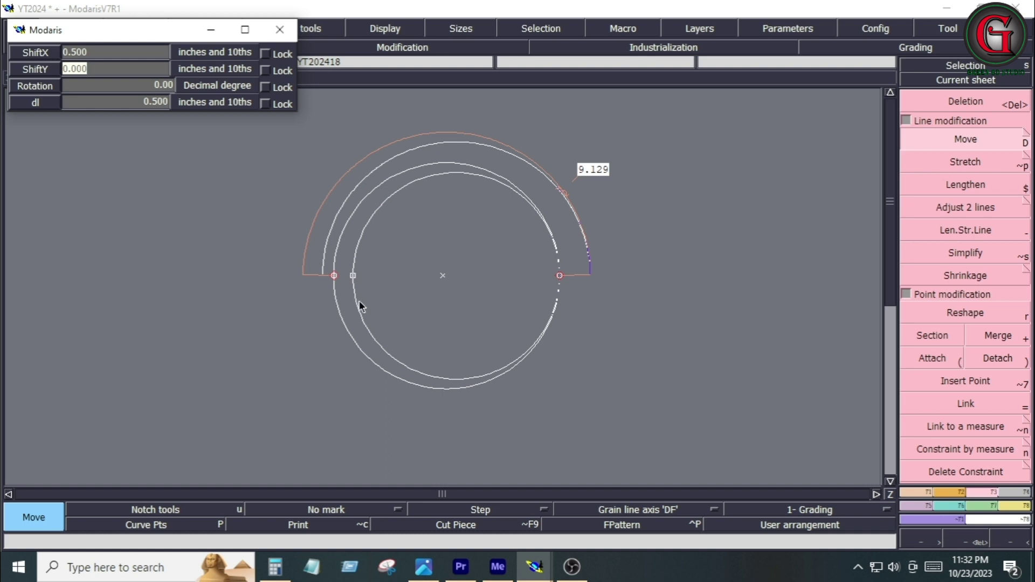
key("Return")
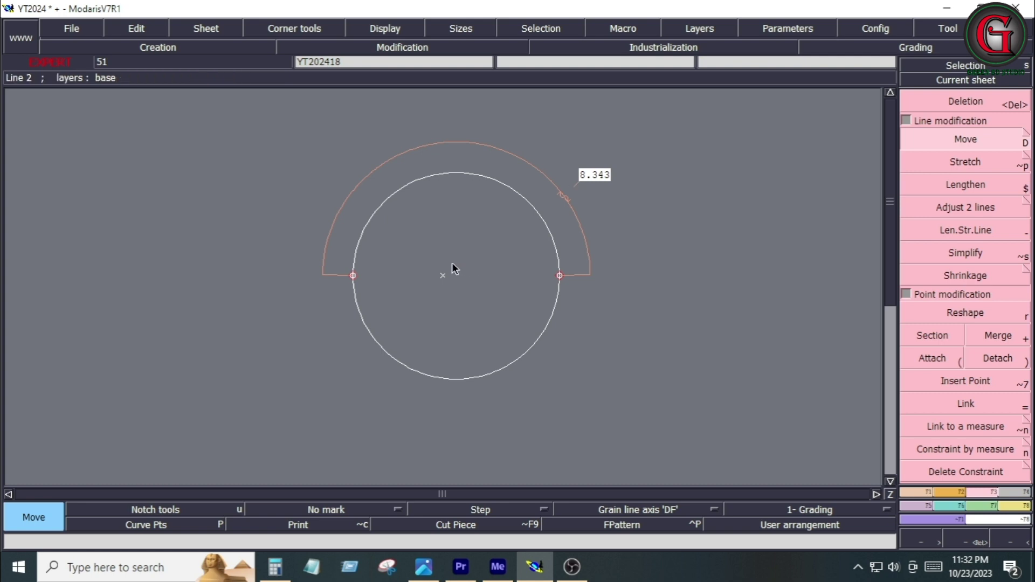
left_click(1003, 340)
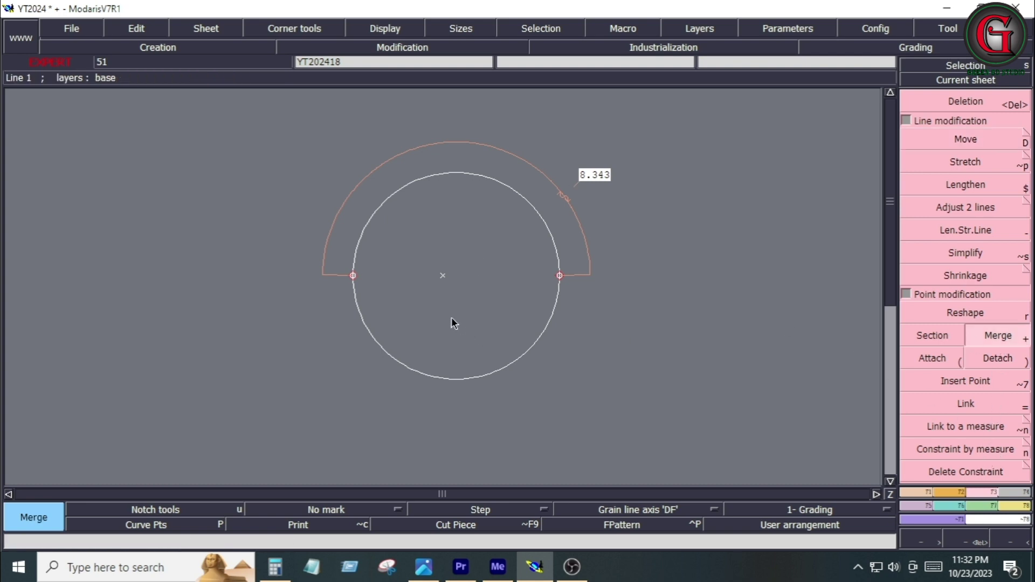
left_click(354, 276)
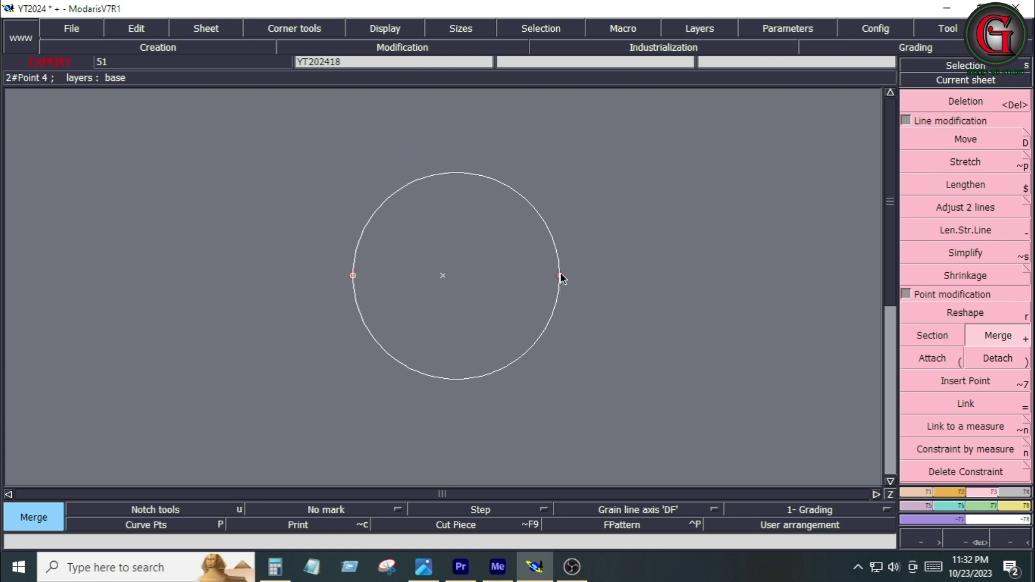
Insert a point on the circle 15.500 along its curve from the left point.
left_click(913, 494)
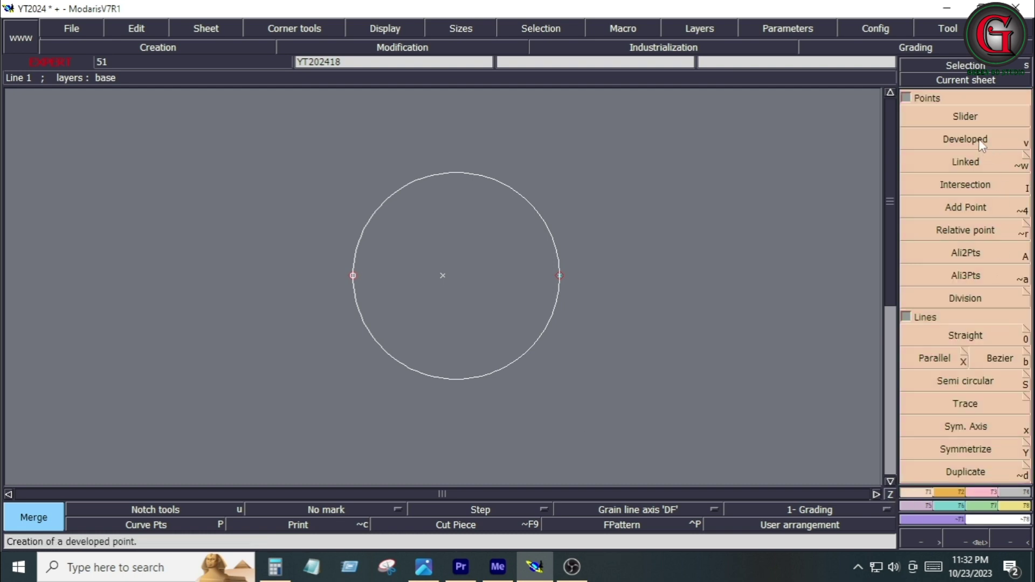
left_click(965, 139)
left_click(351, 276)
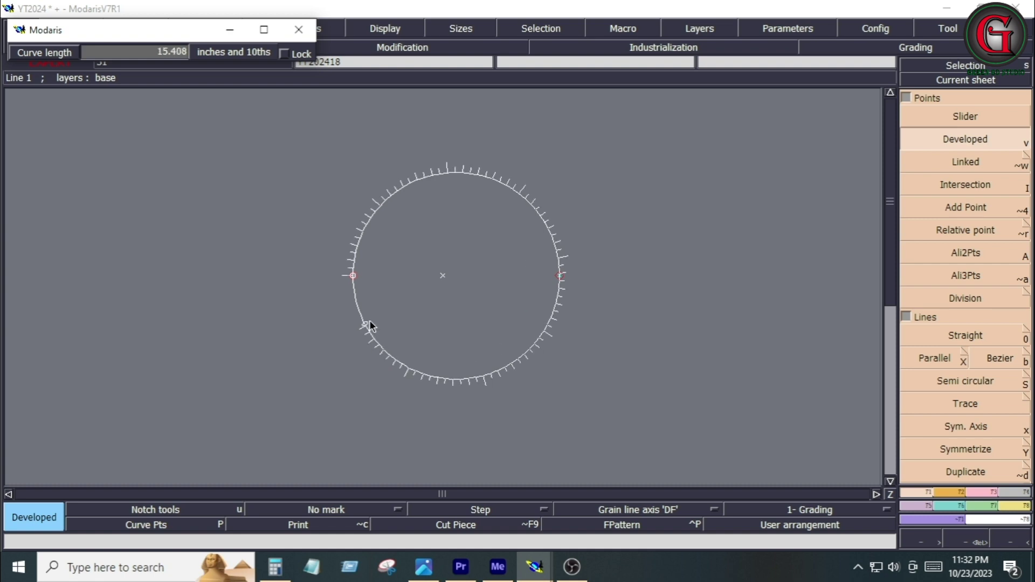
type("15.500")
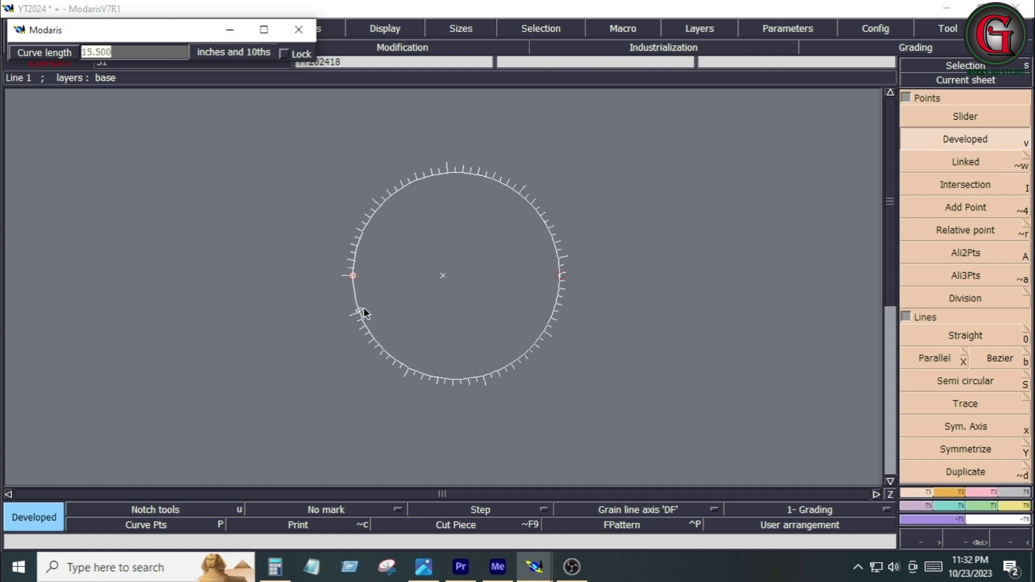
key("Return")
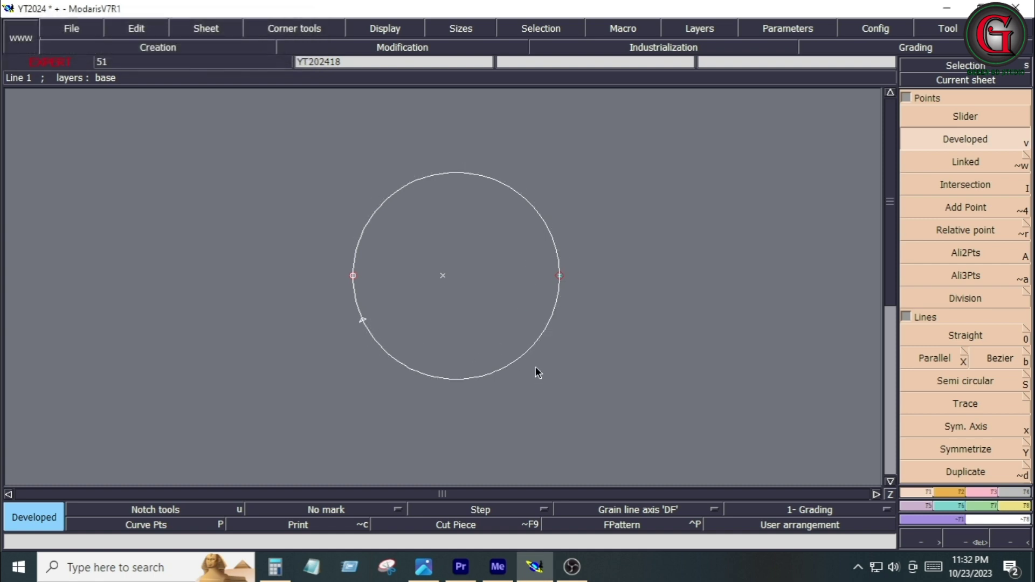
left_click(983, 490)
left_click(964, 380)
left_click(364, 323)
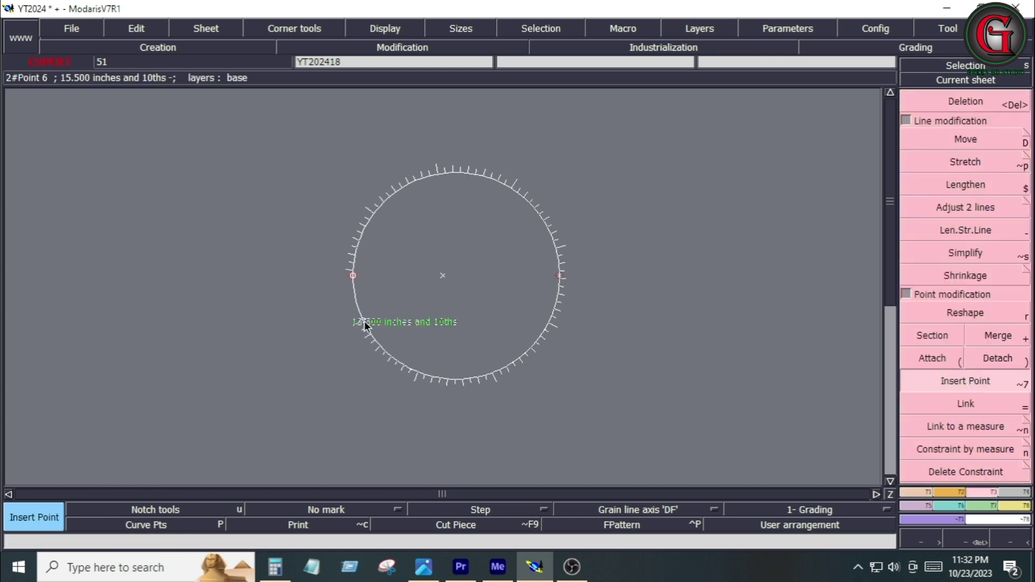
left_click(923, 493)
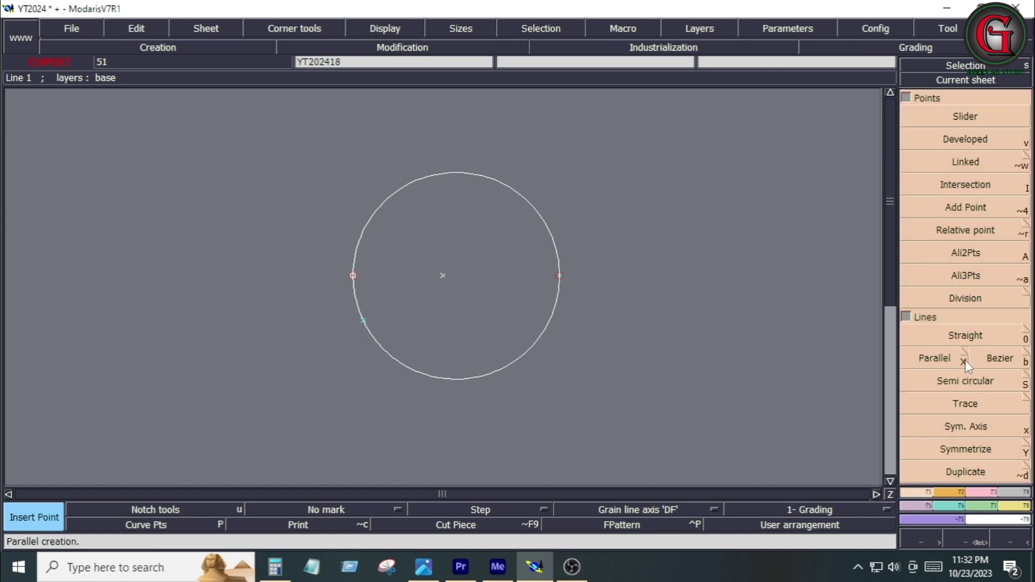
Draw a short Bezier line outward from the circle's lower-left point.
left_click(992, 364)
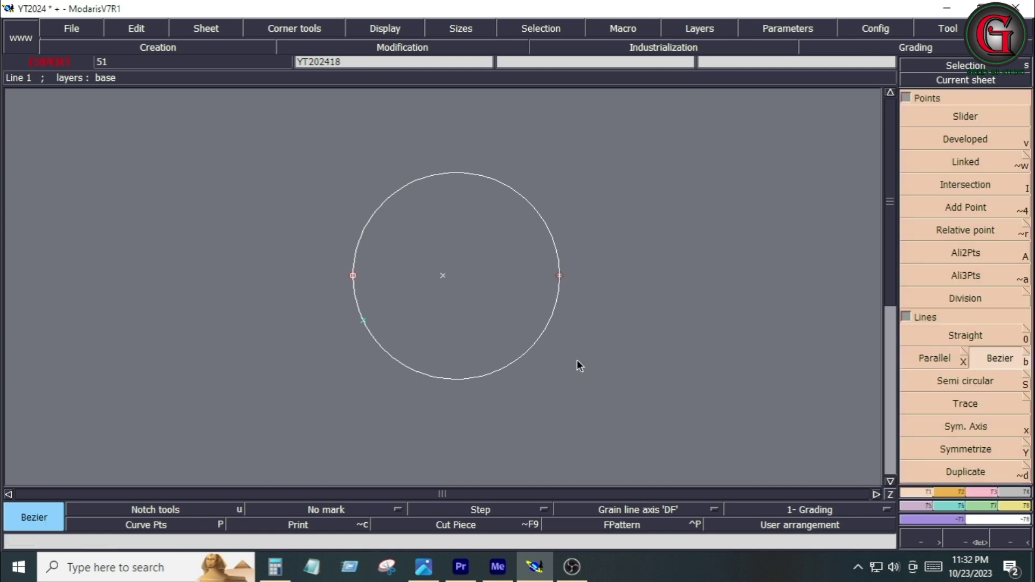
left_click(363, 321)
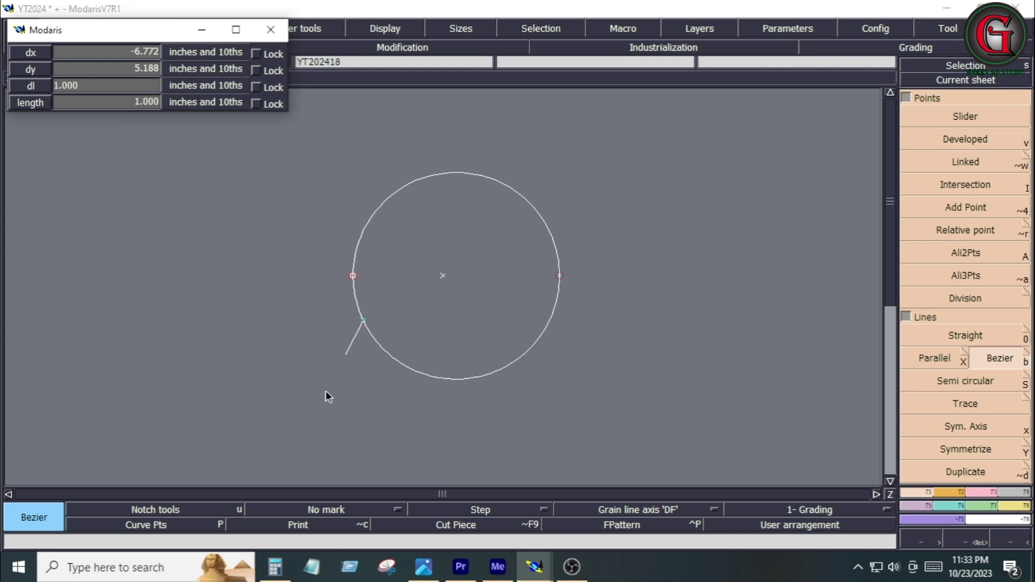
left_click(290, 360)
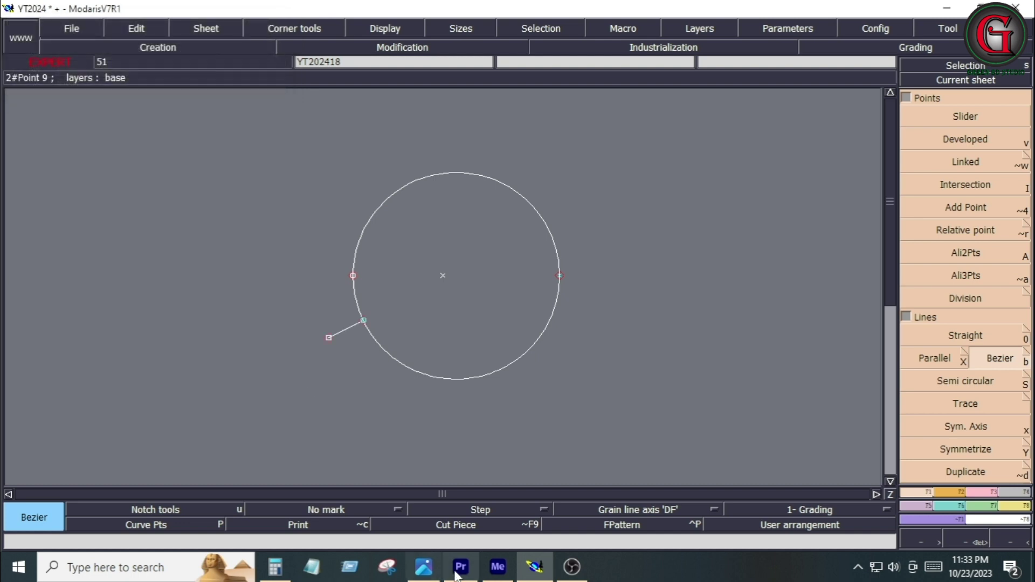
left_click(426, 570)
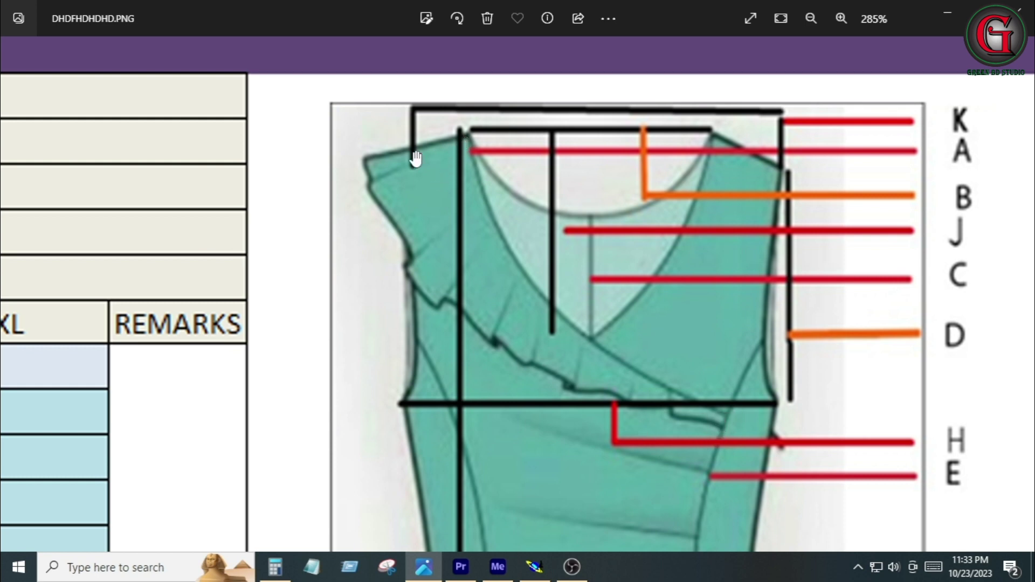
left_click(534, 566)
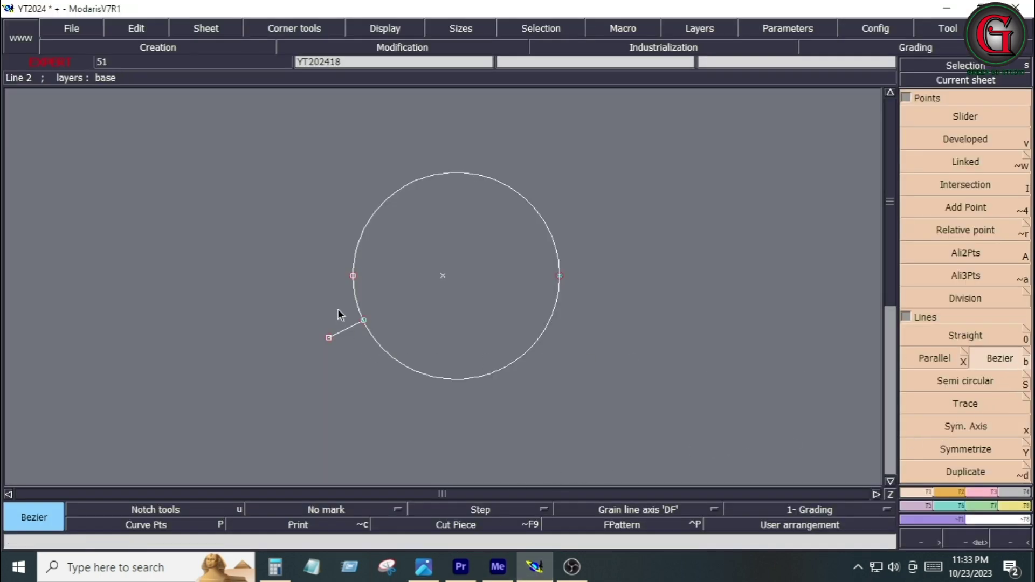
Draw a 4.000 horizontal line extending left from the circle's leftmost point.
left_click(352, 276)
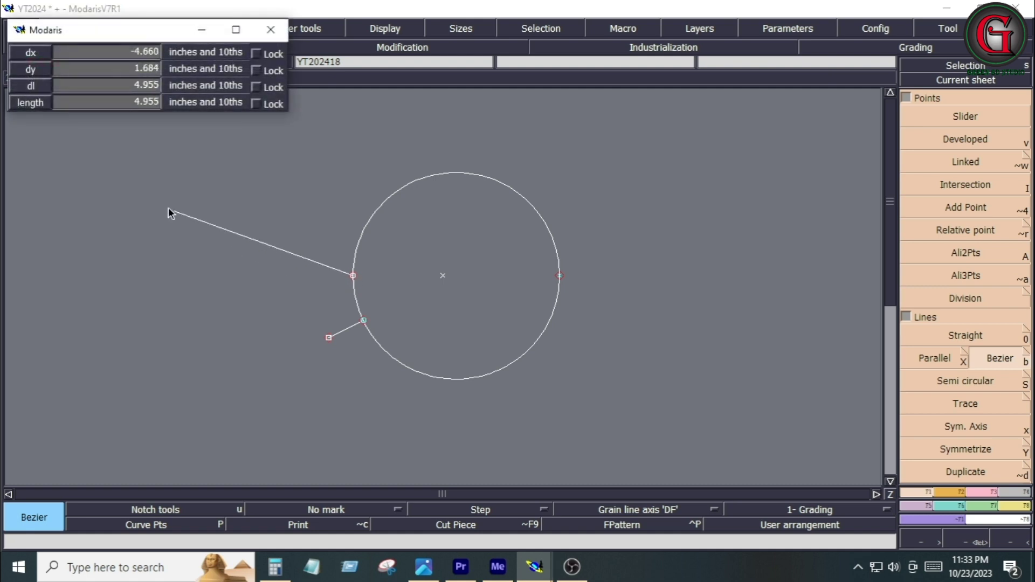
left_click(66, 84)
type("1.000")
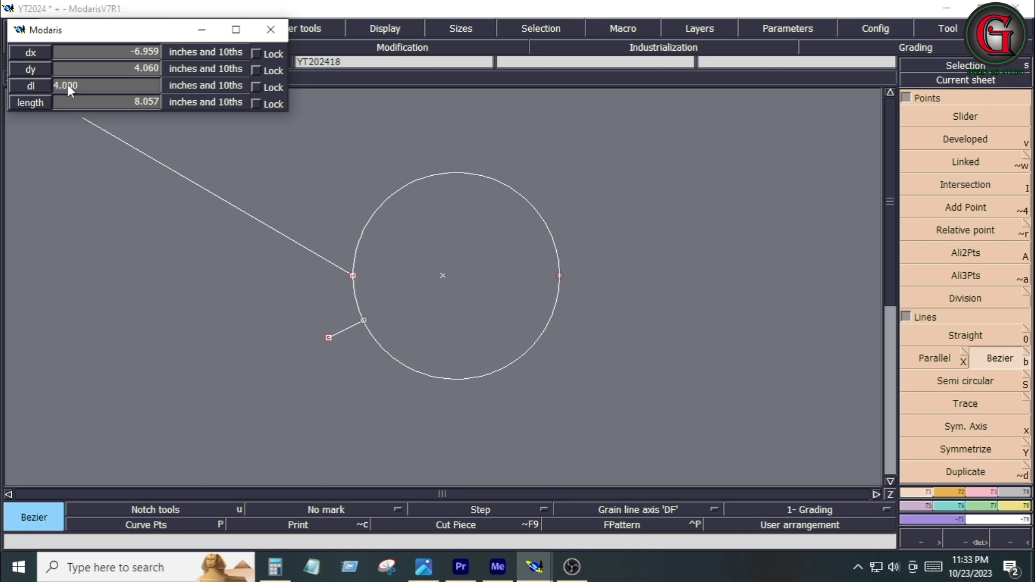
key("Return")
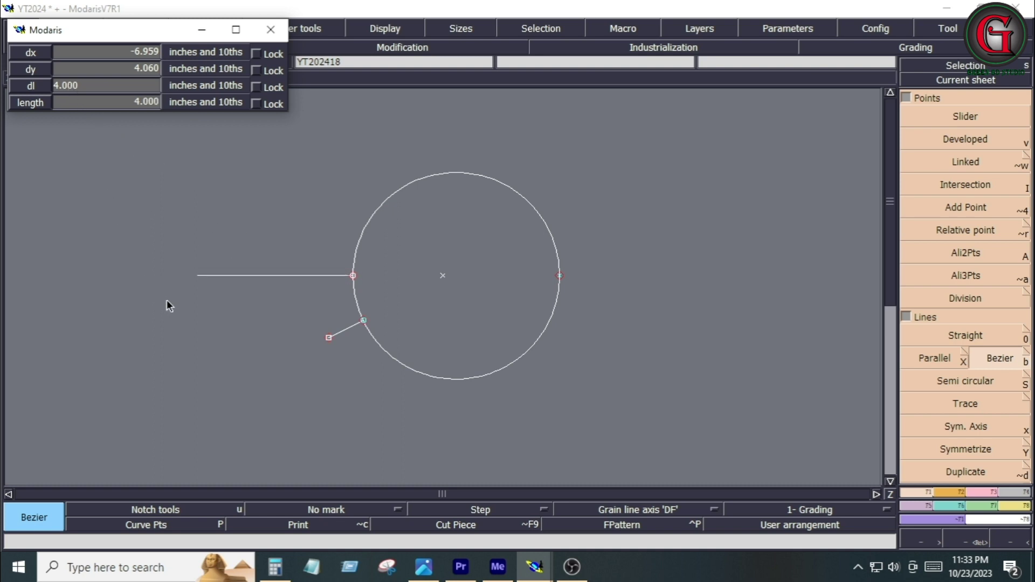
left_click(167, 302)
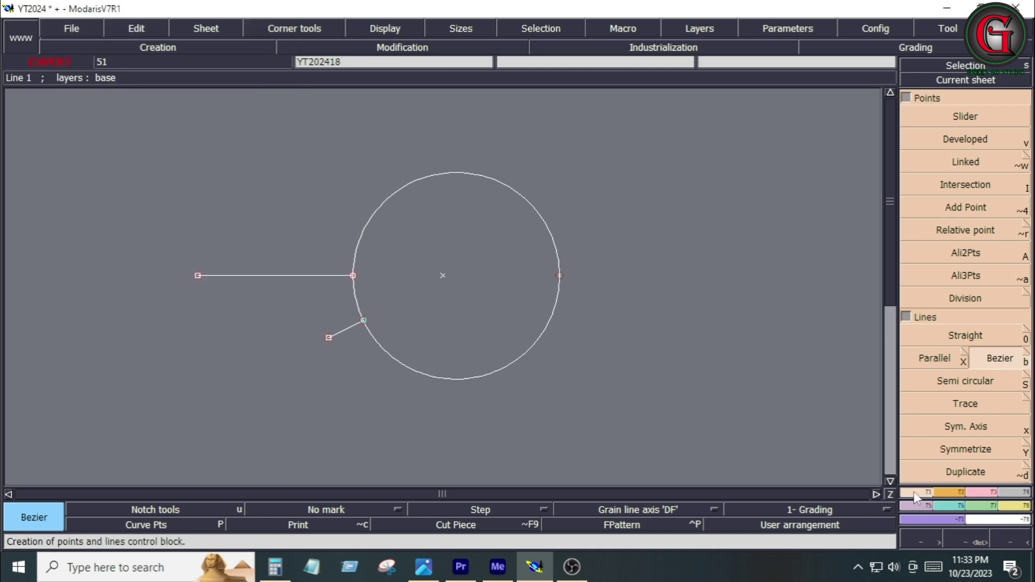
Offset the circle into a larger concentric circle through the 4-inch line's end.
left_click(937, 362)
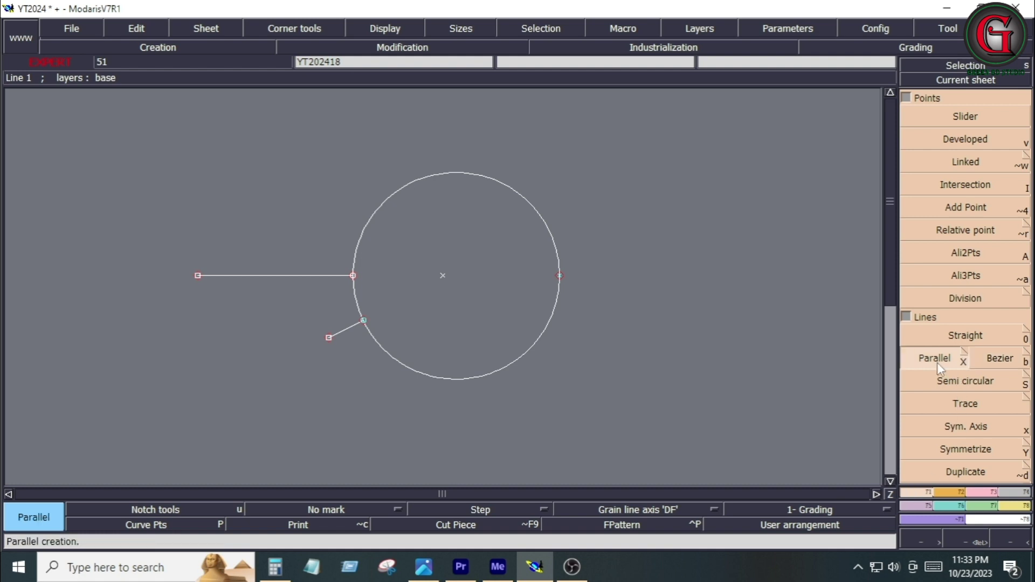
left_click(356, 263)
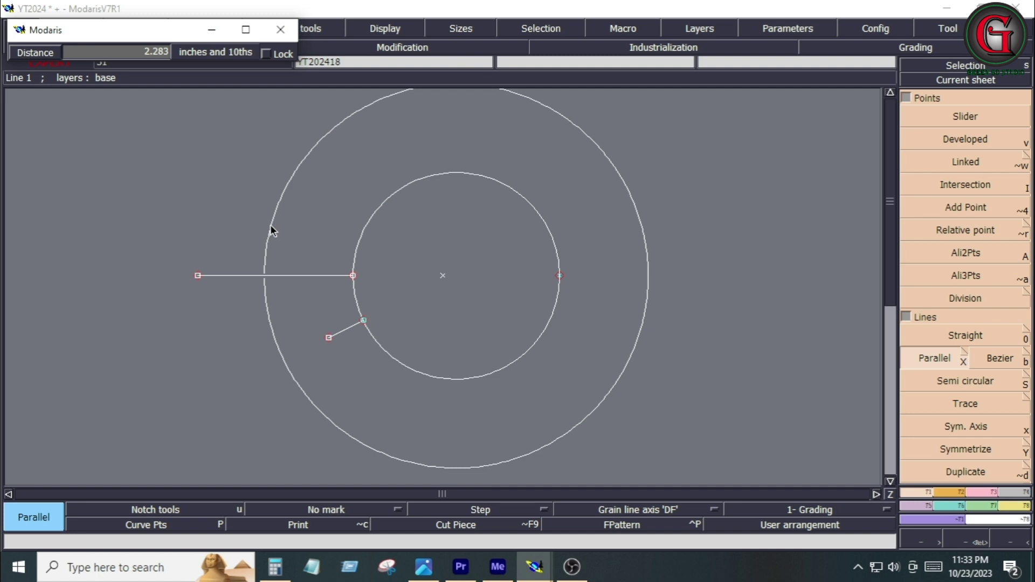
key("Return")
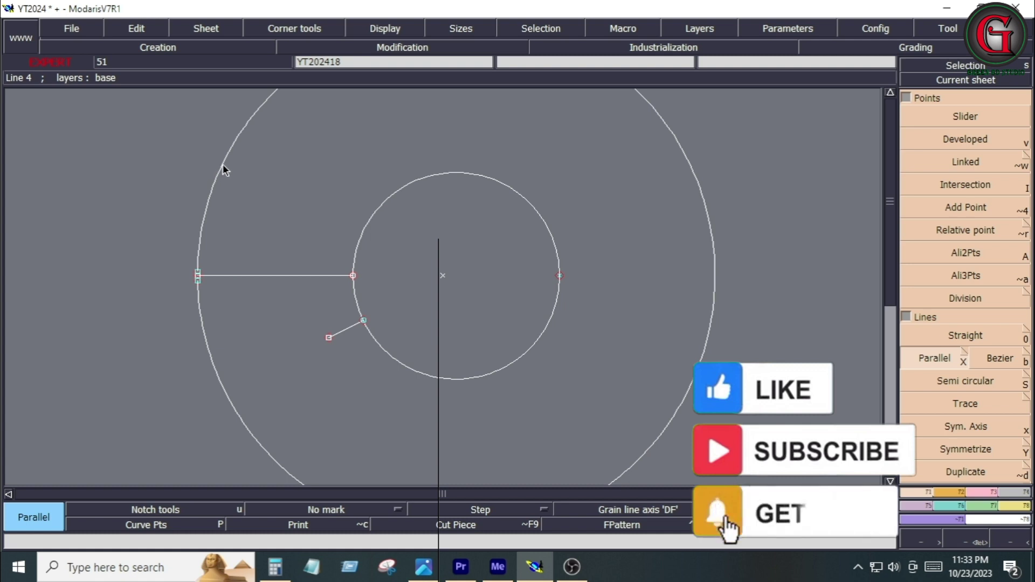
Reshape the outer circle's point just below the line end to open it, then zoom out.
left_click(975, 493)
left_click(952, 207)
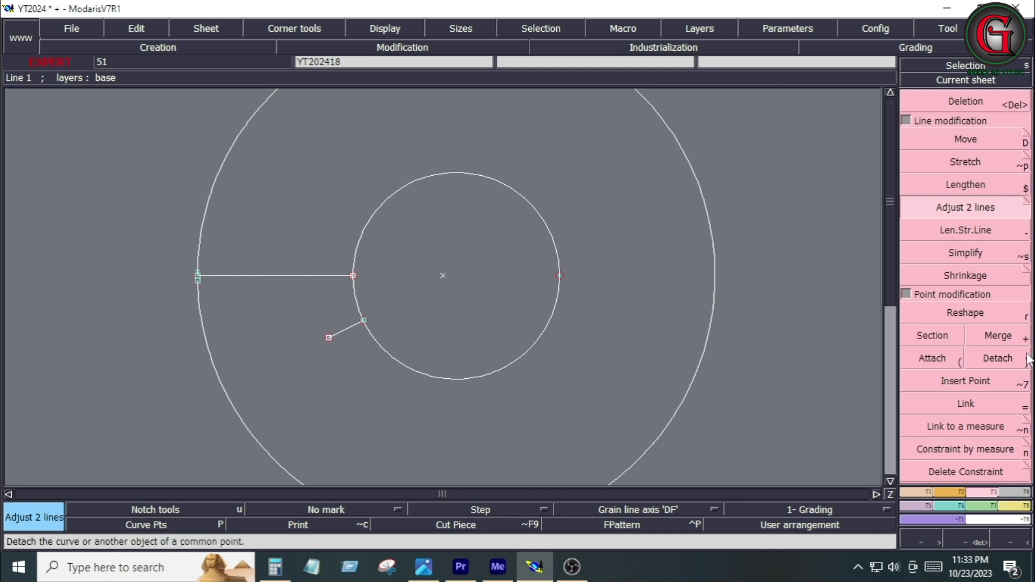
left_click(968, 315)
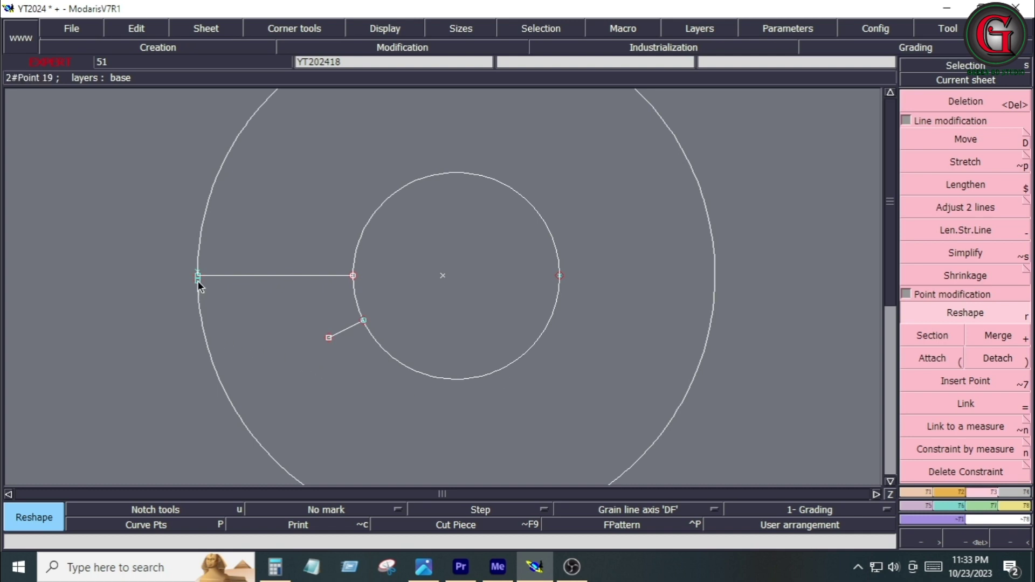
left_click_drag(198, 280, 199, 305)
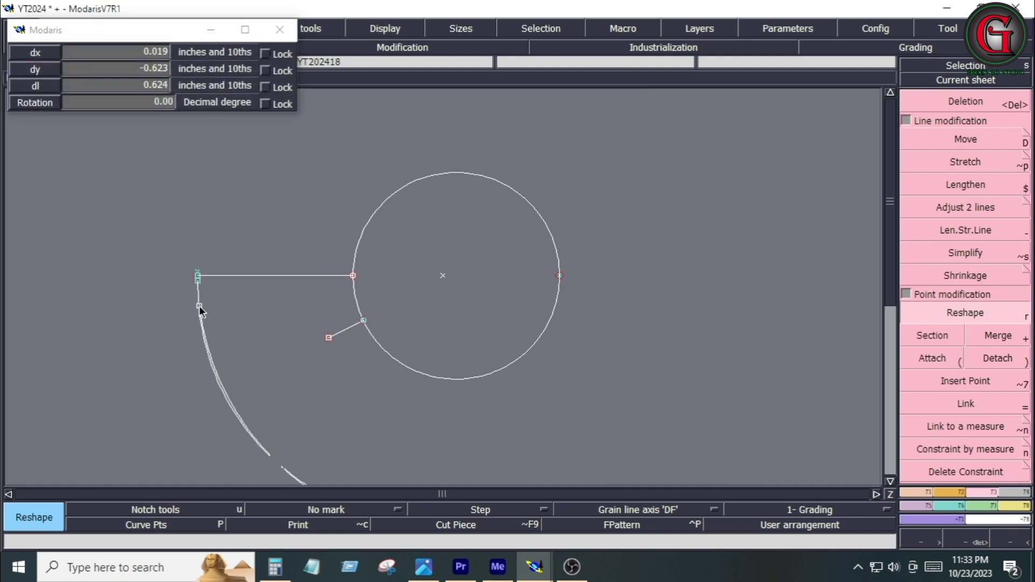
scroll(847, 358, "down", 2)
scroll(545, 386, "down", 1)
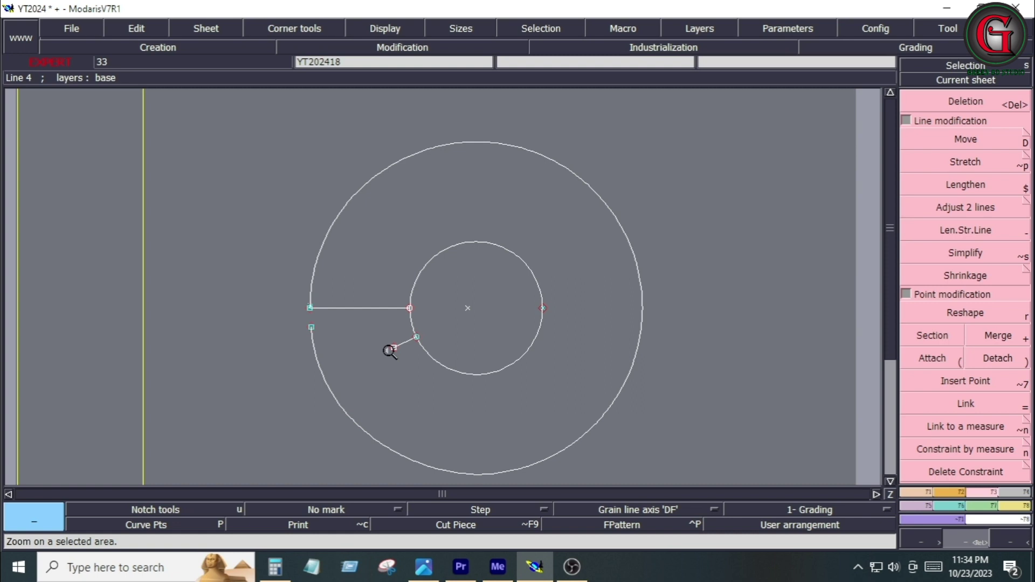
Show all curve points and pin the outer circle's rightmost point.
left_click(137, 530)
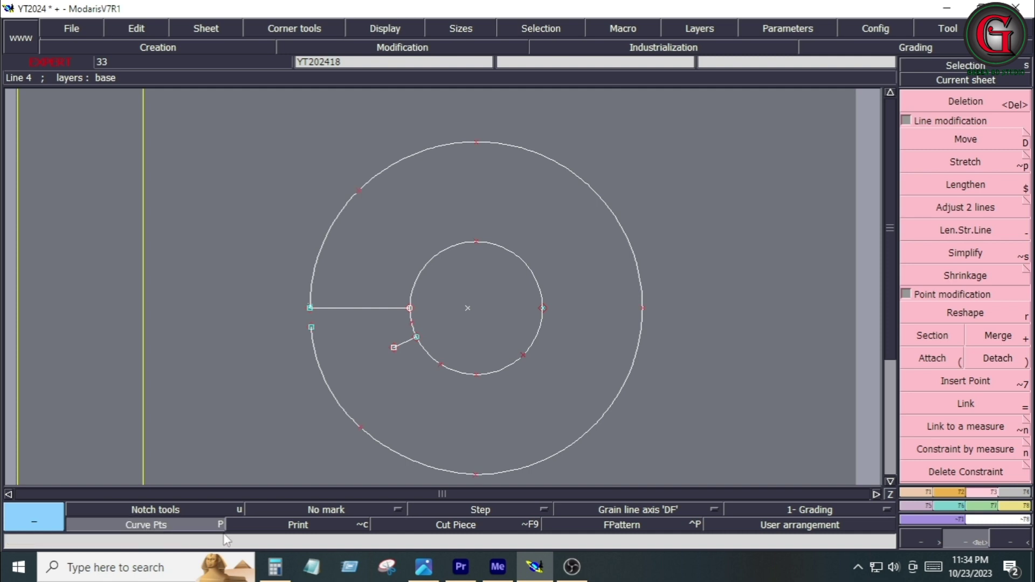
left_click(966, 405)
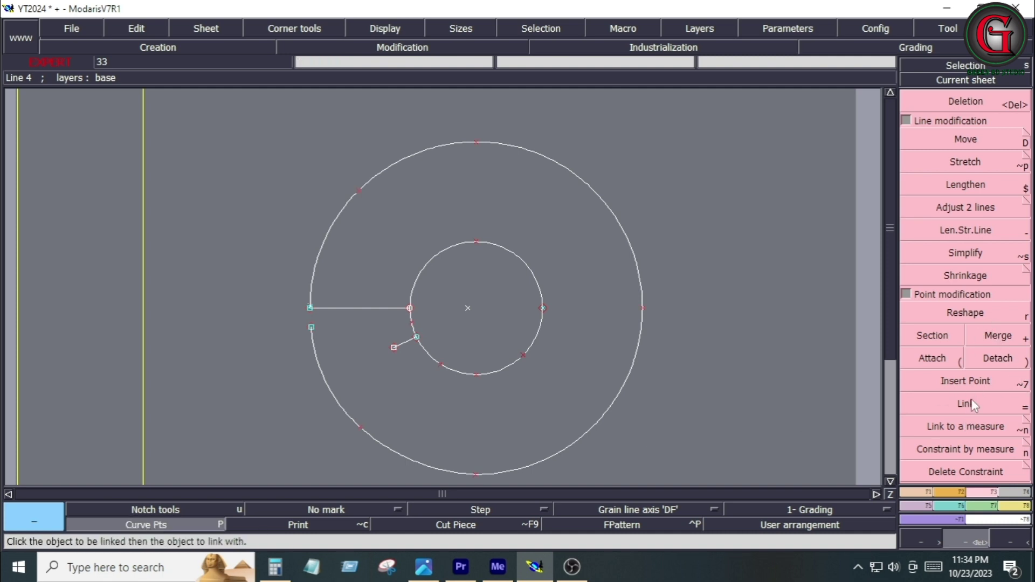
left_click(904, 118)
left_click(981, 367)
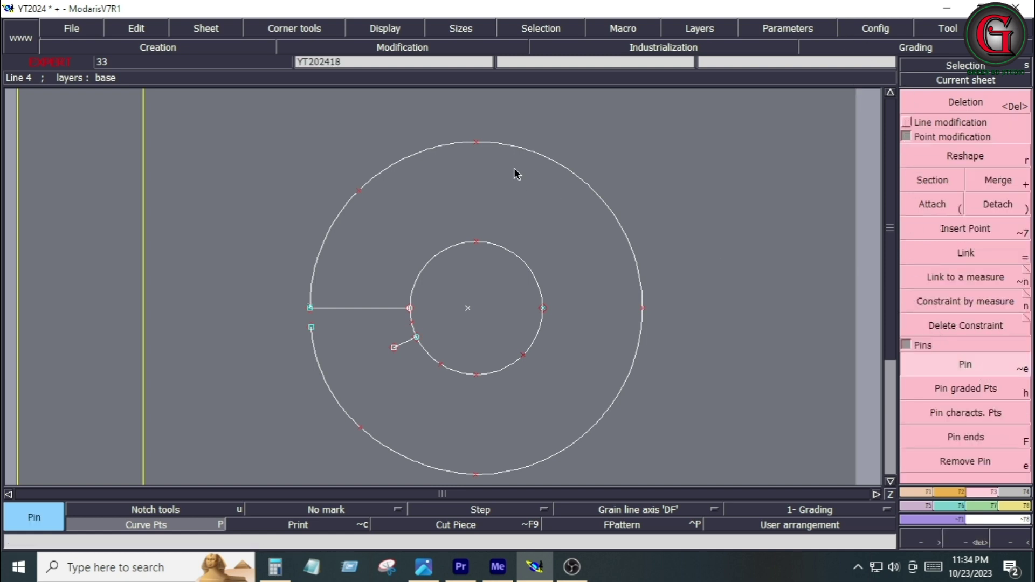
left_click(646, 310)
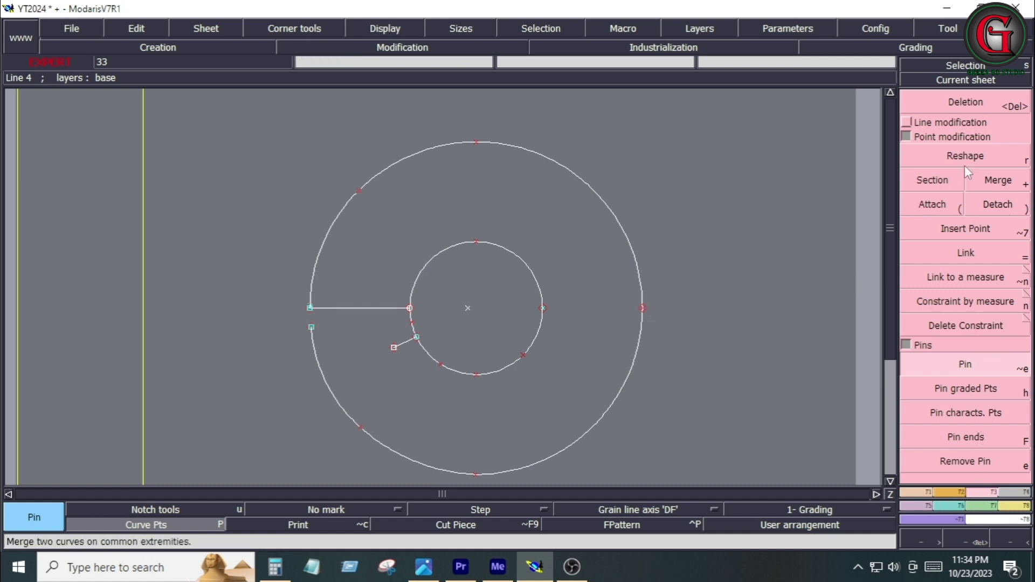
Attach the outer curve's open end to the short line's end.
left_click(970, 313)
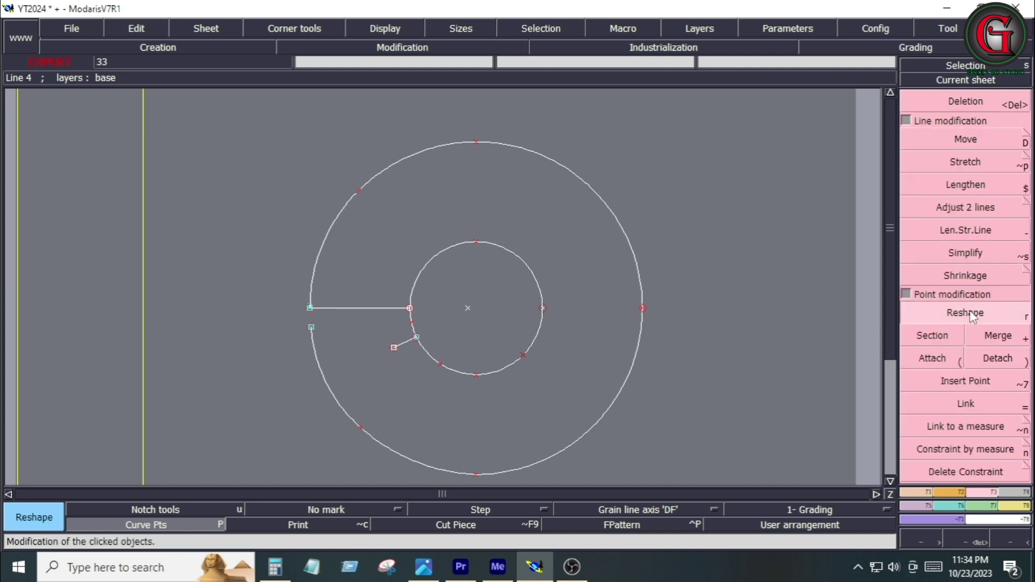
left_click_drag(311, 327, 391, 354)
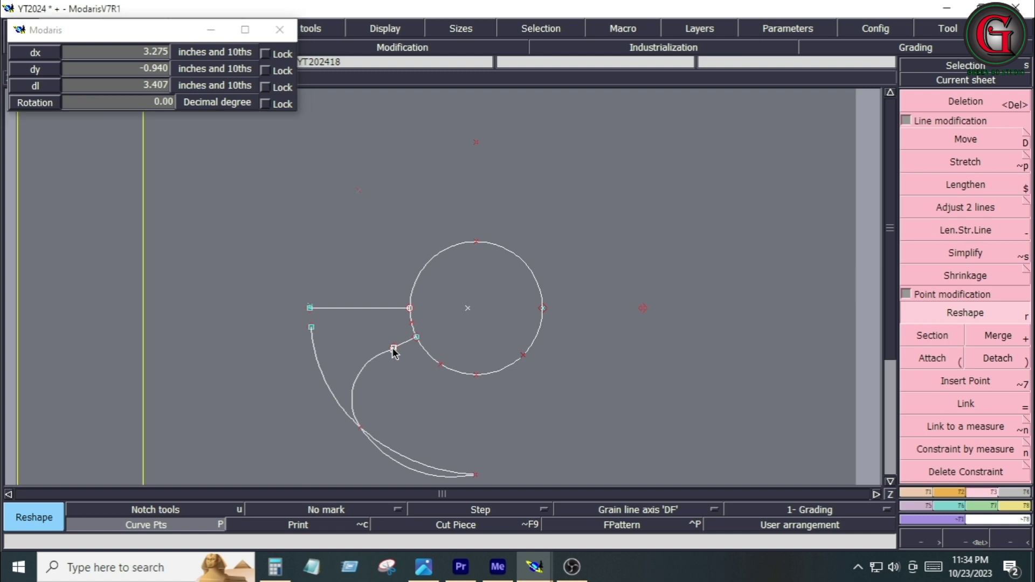
key("Escape")
left_click(932, 358)
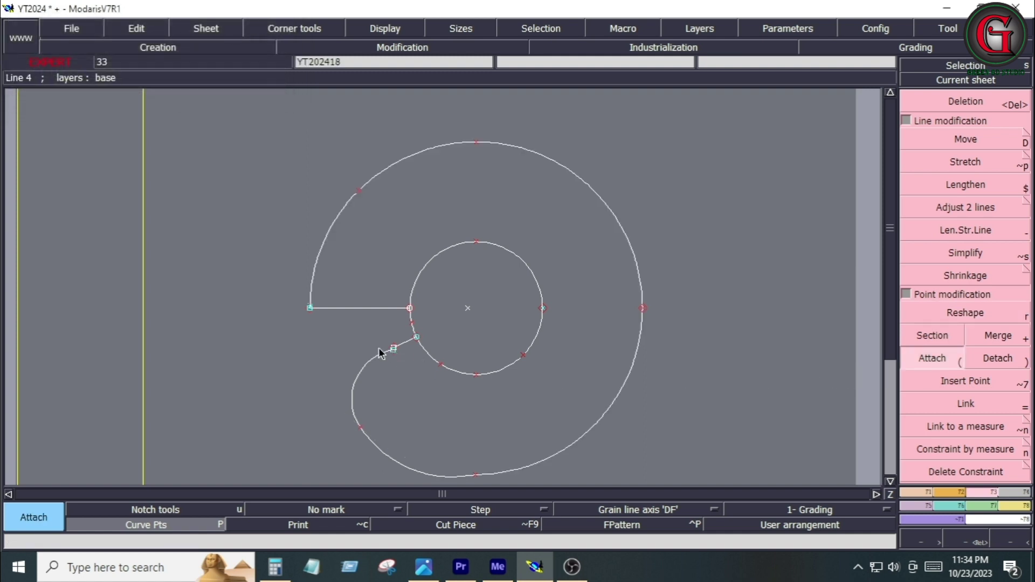
left_click(393, 351)
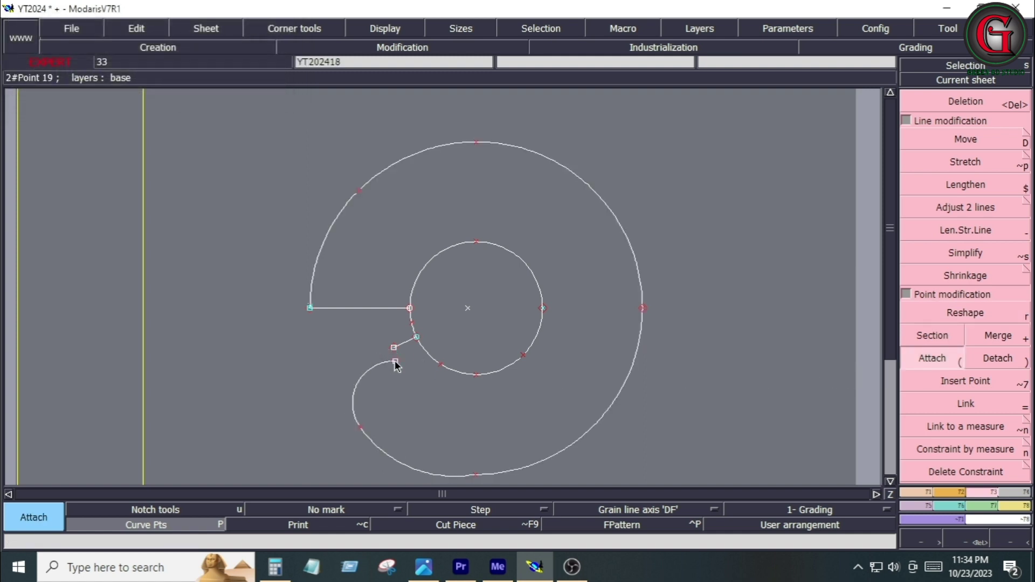
left_click(395, 354)
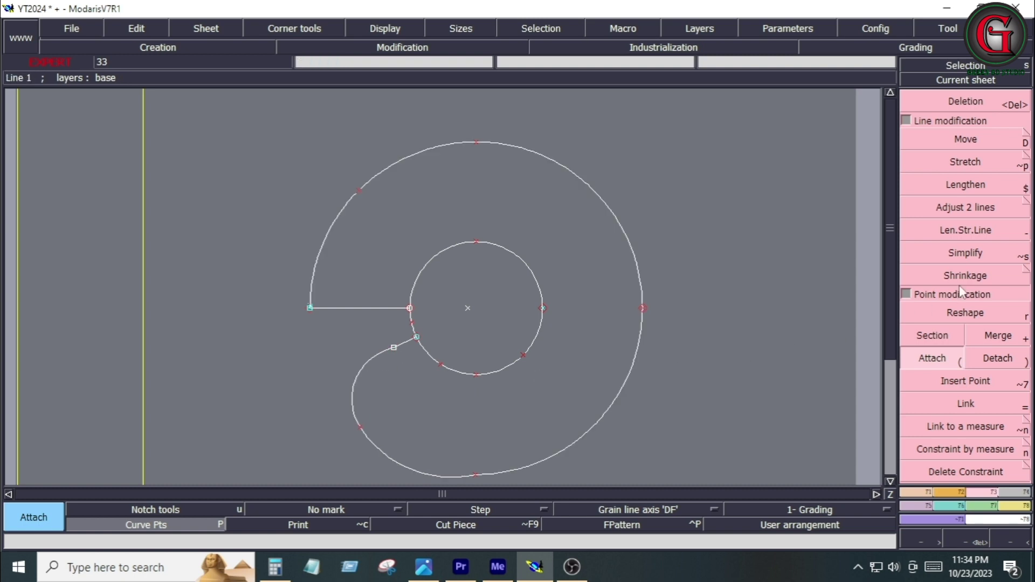
Try reshaping the lower outer curve, undoing the last two attempts to restore its round shape.
left_click(964, 313)
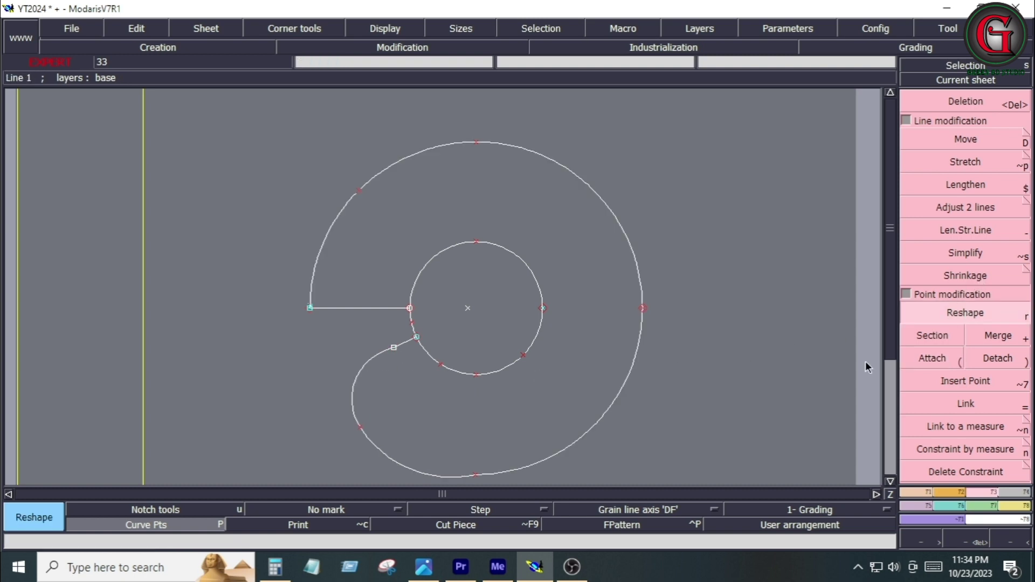
left_click(361, 428)
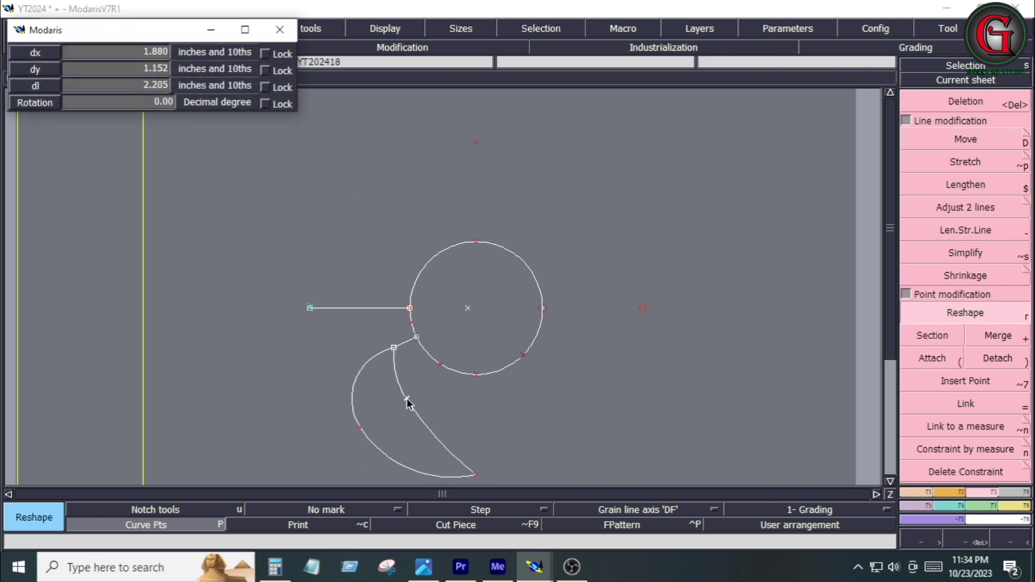
left_click(406, 399)
left_click(477, 477)
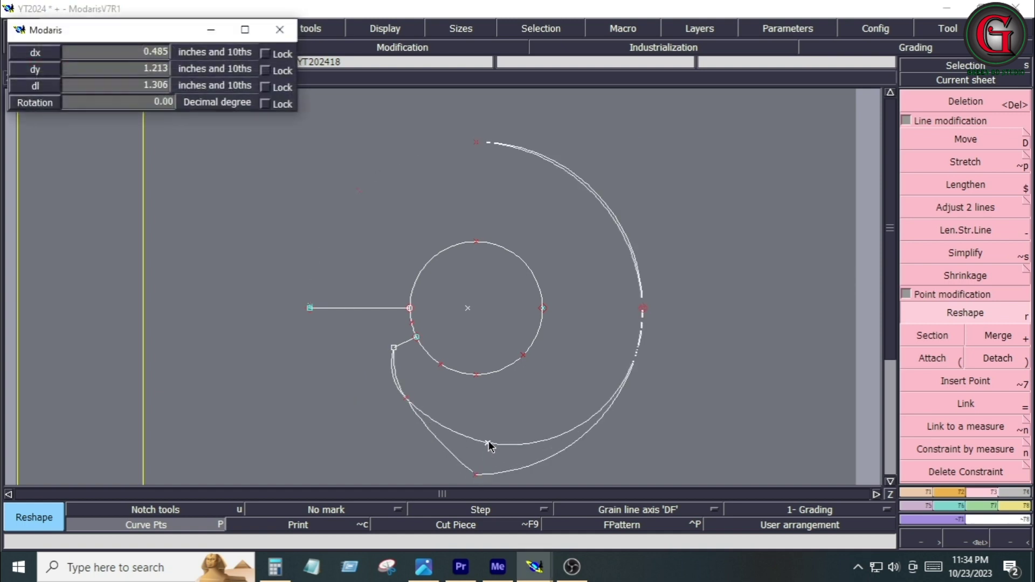
left_click(491, 431)
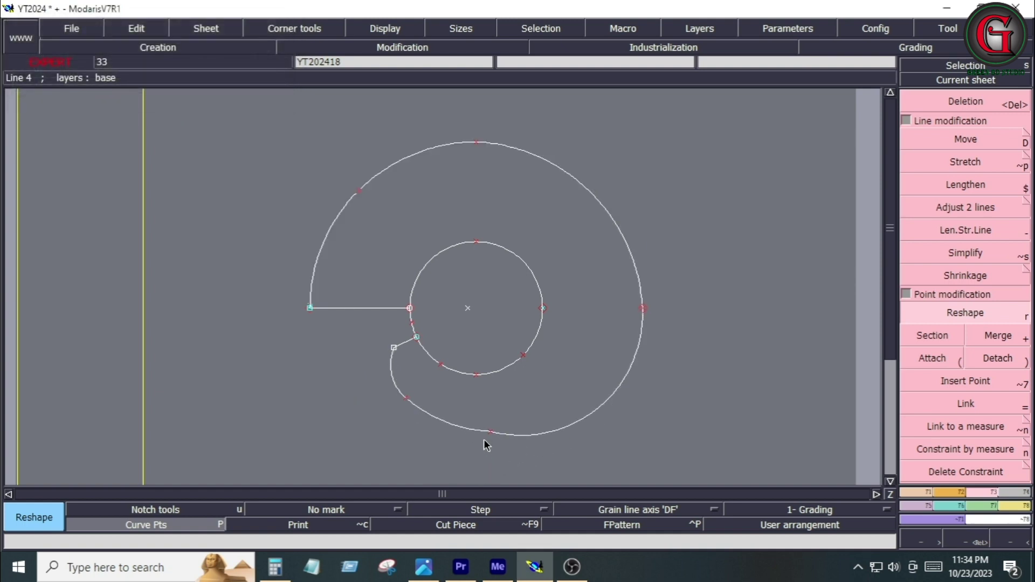
left_click(490, 432)
left_click(546, 420)
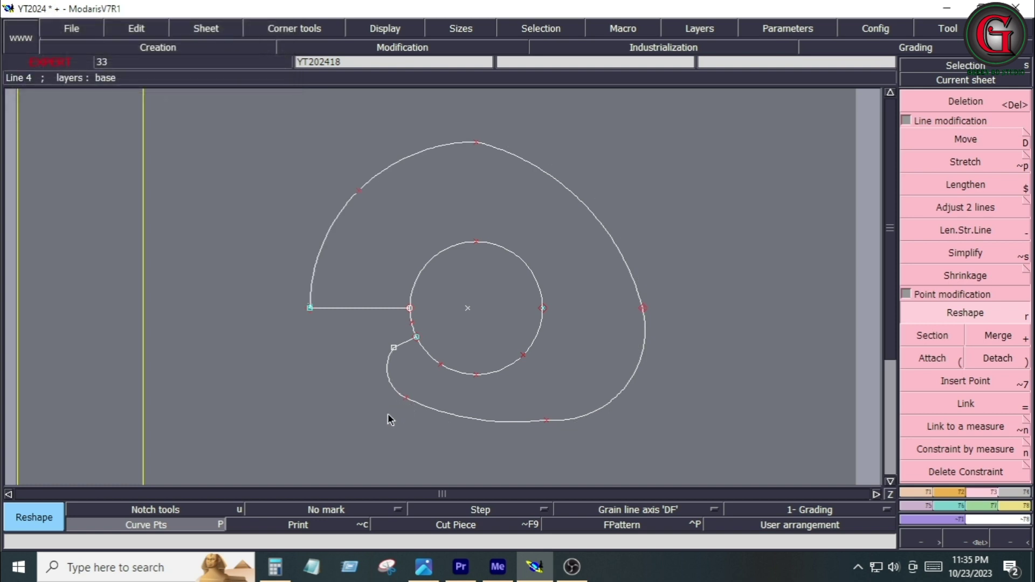
key("ctrl+z")
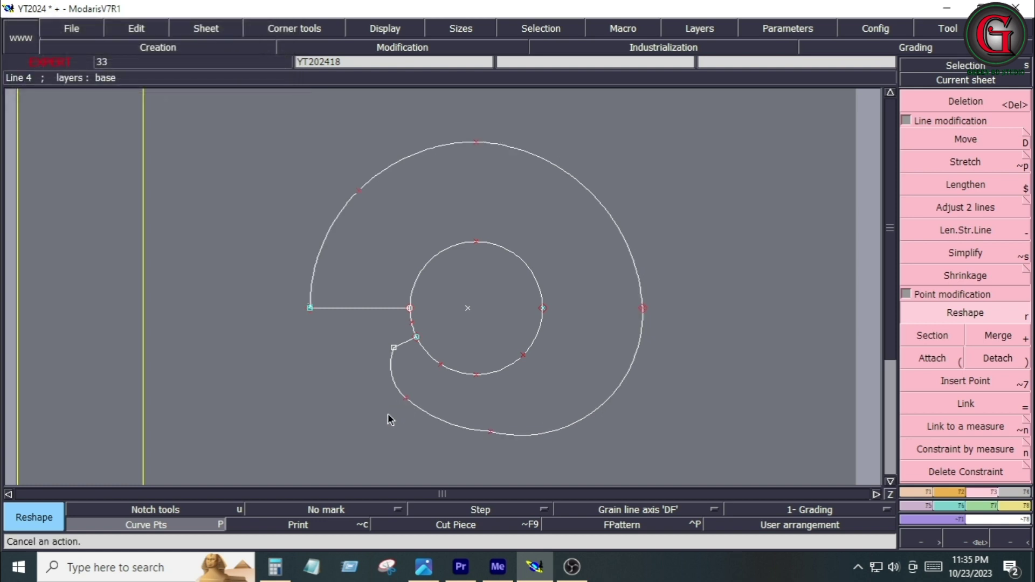
key("ctrl+z")
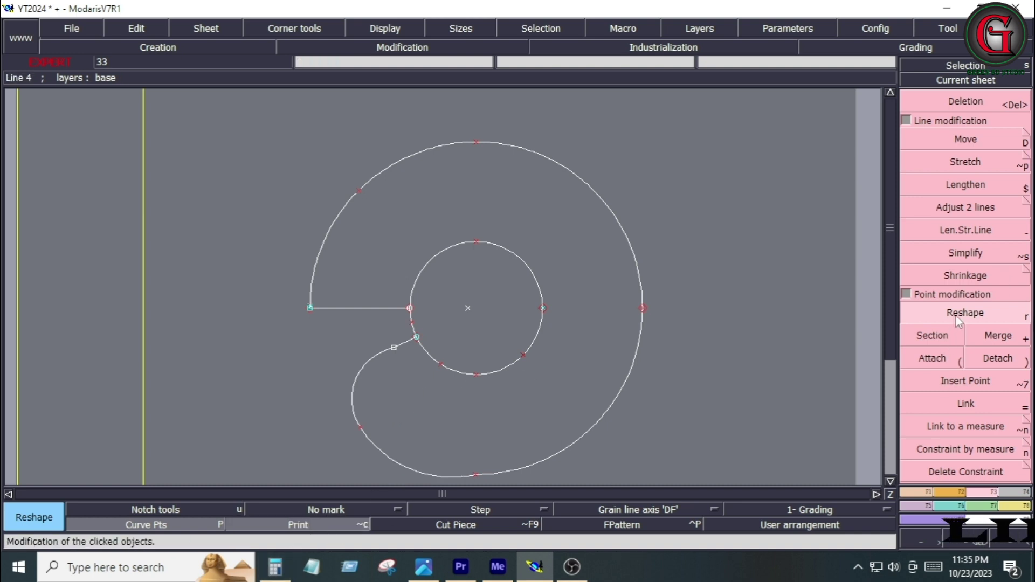
Pull the outer curve's point 18, right-side and lower points inward around the inner circle.
left_click(433, 452)
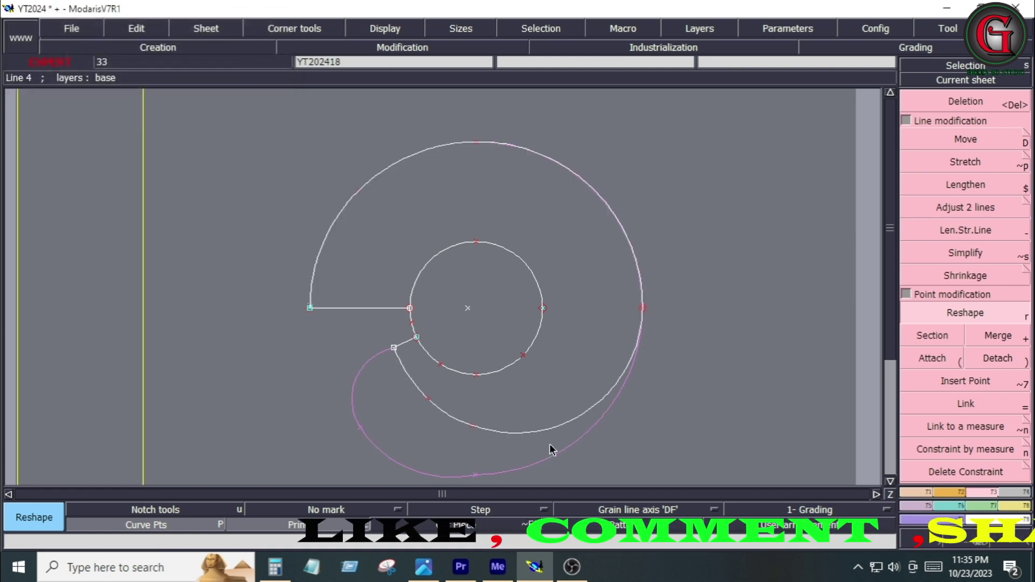
left_click(424, 394)
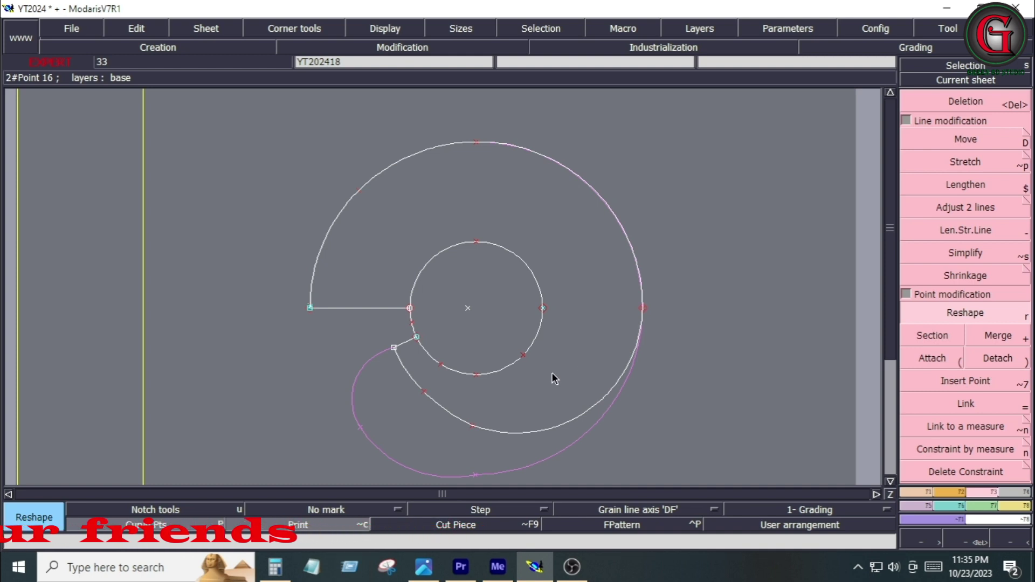
left_click_drag(643, 308, 632, 298)
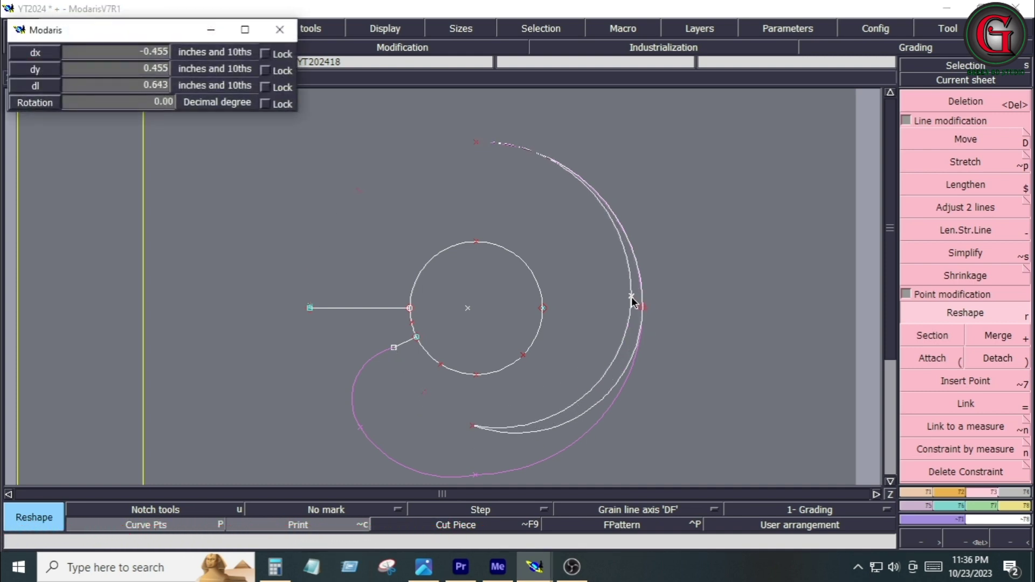
left_click_drag(631, 298, 630, 295)
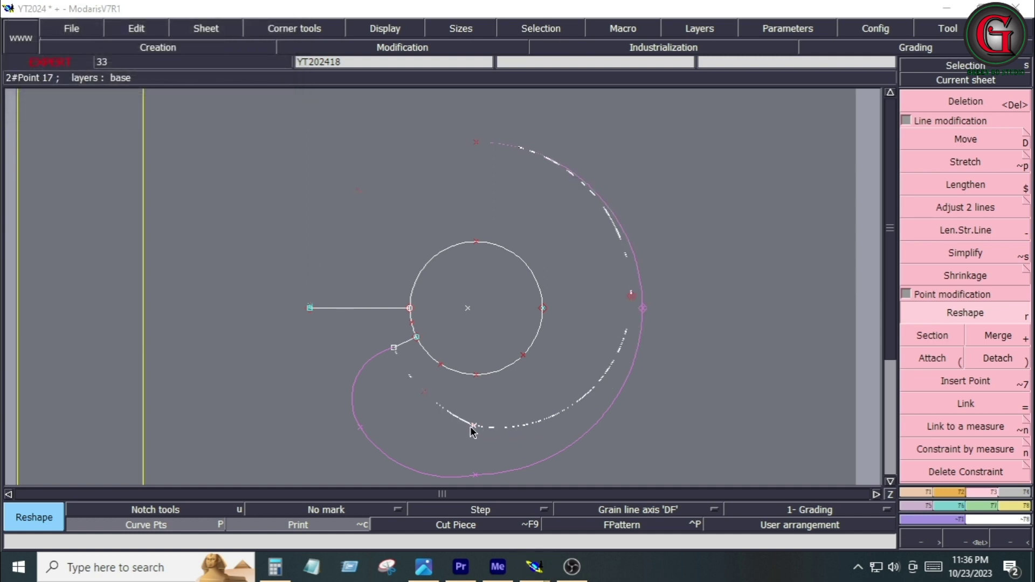
left_click_drag(469, 431, 474, 420)
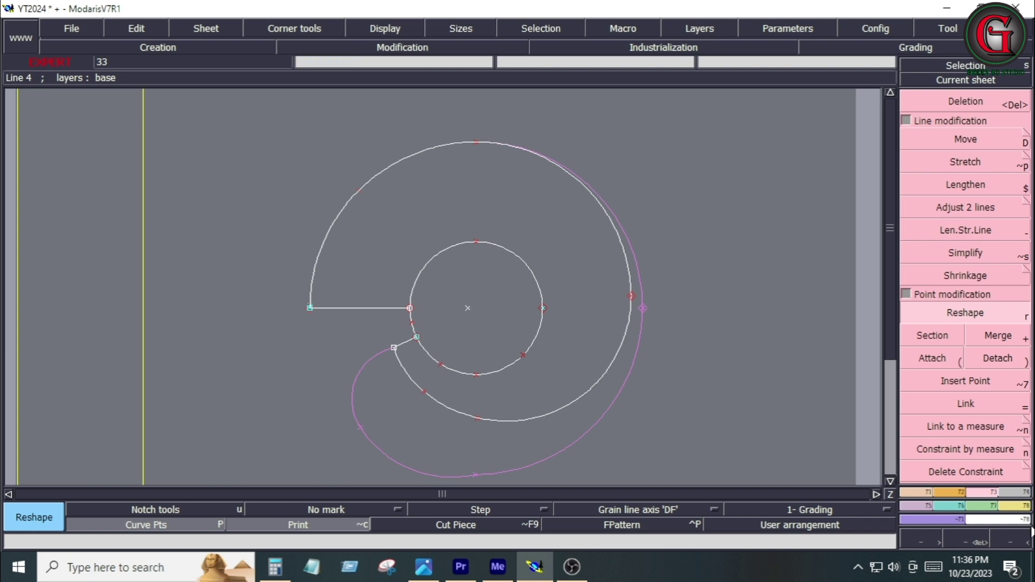
key("F7")
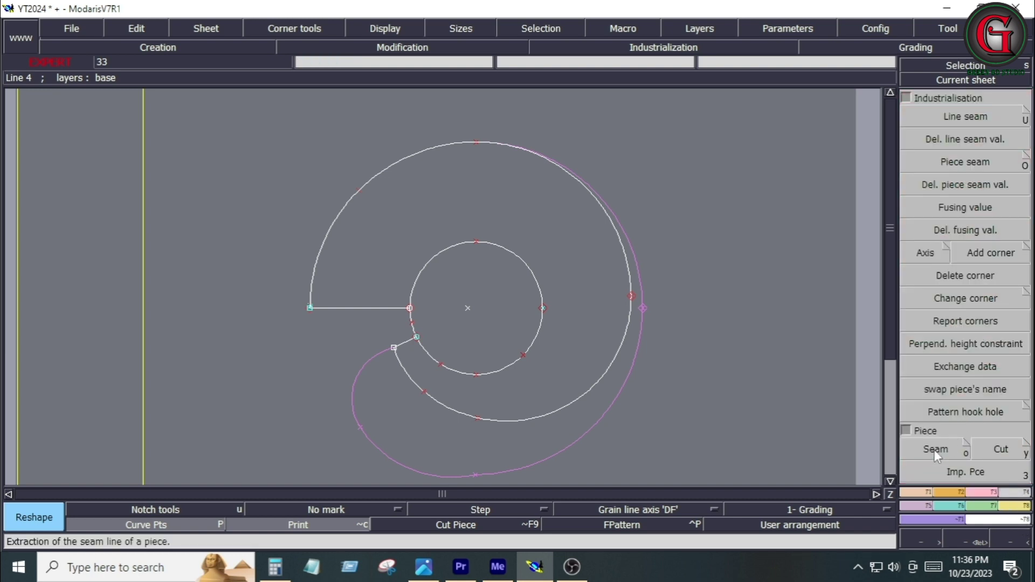
Extract the area between the spiral curves as a piece and display its new sheet.
left_click(933, 450)
left_click(556, 351)
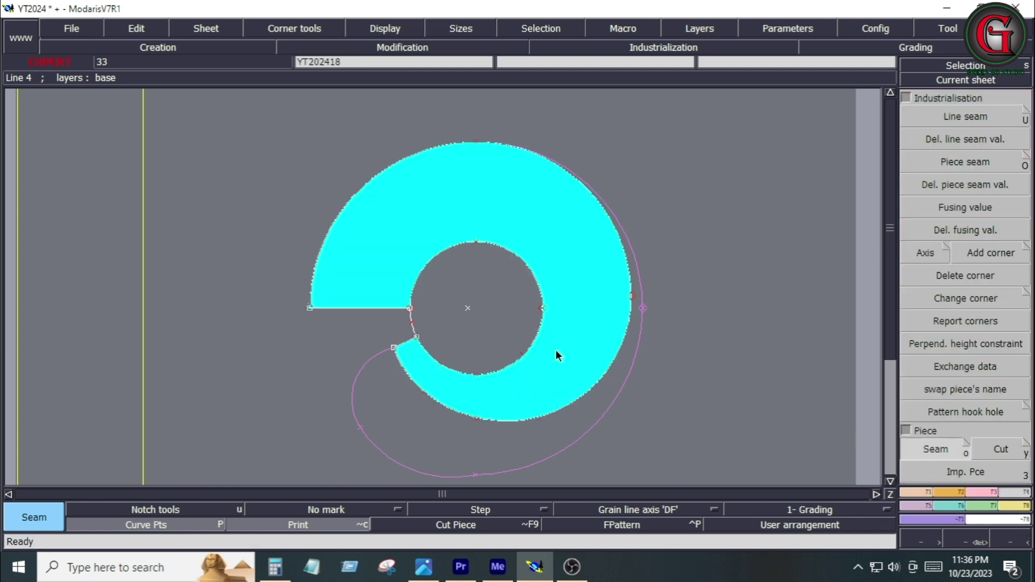
left_click(311, 531)
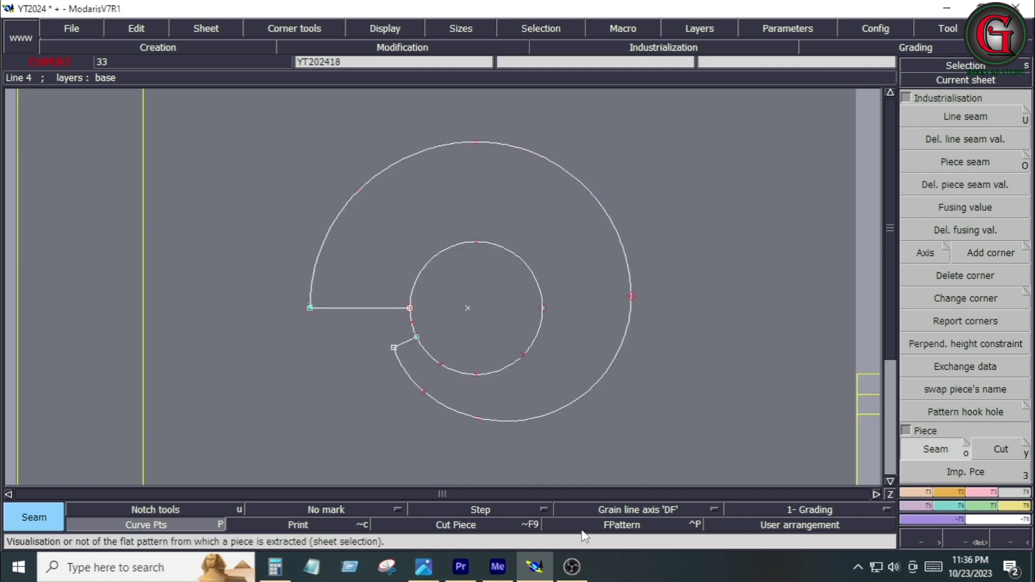
left_click(582, 524)
left_click(672, 349)
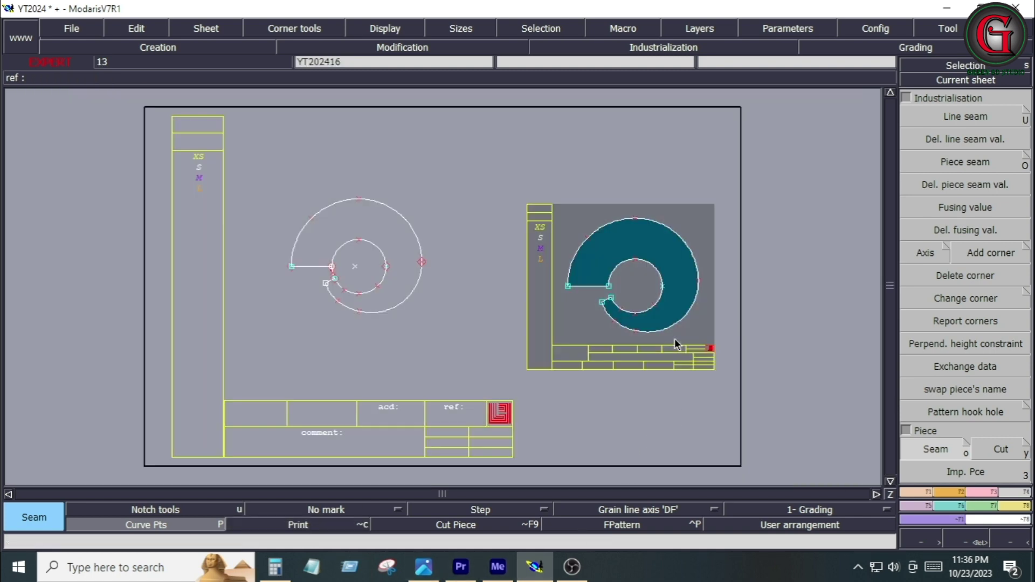
key("F5")
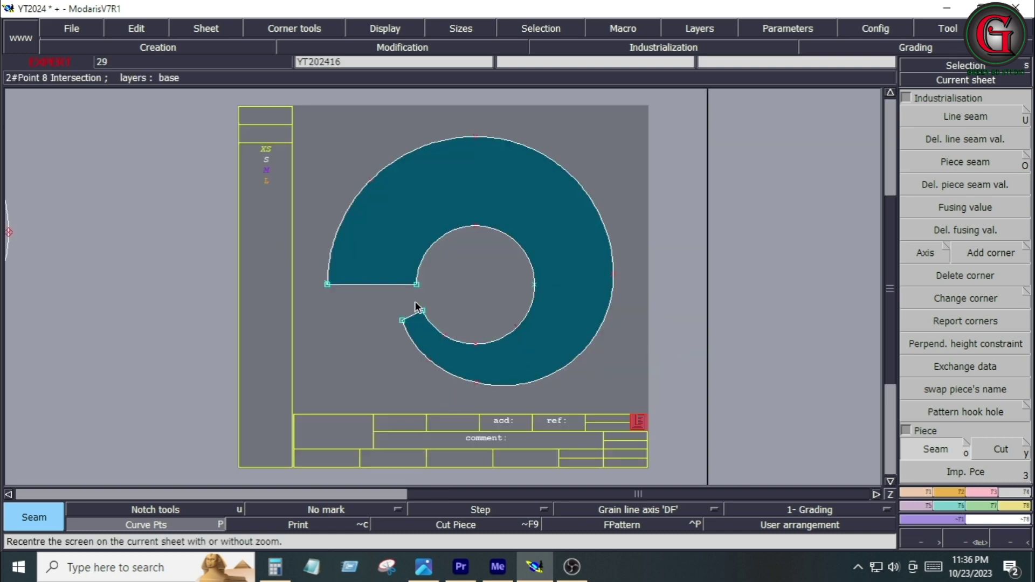
Add a 0.400 line seam allowance around the whole spiral ruffle outline.
left_click(1021, 473)
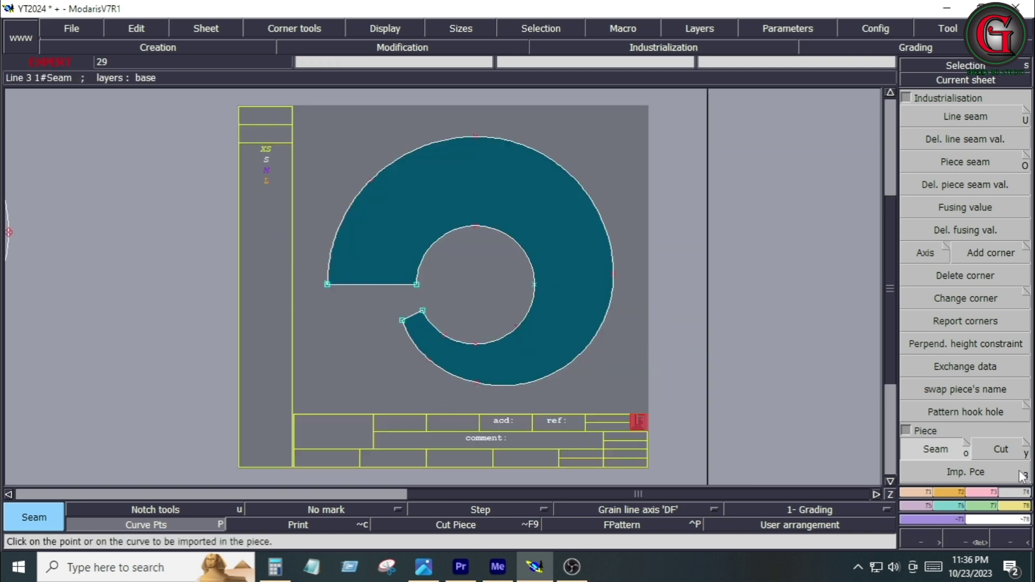
left_click(953, 122)
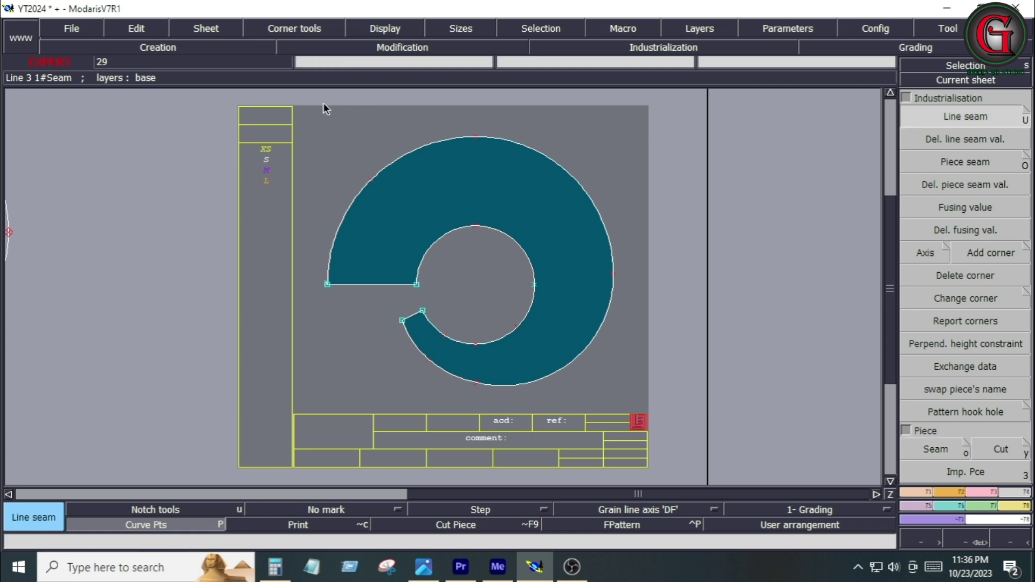
left_click_drag(304, 110, 649, 408)
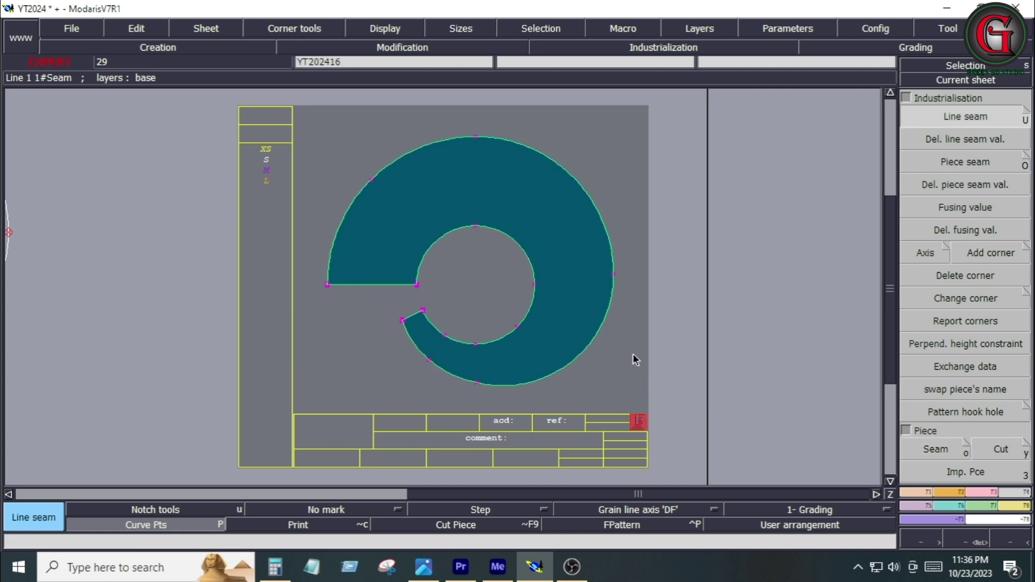
left_click(611, 319)
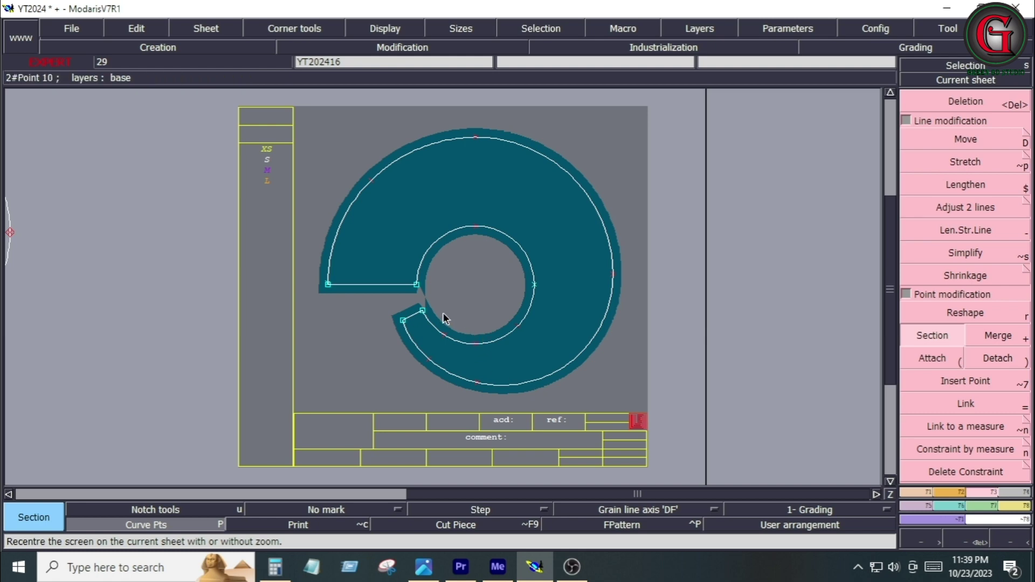
Apply 0.000 Step corners to the seam allowance at the spiral's upper and lower ends.
key("z")
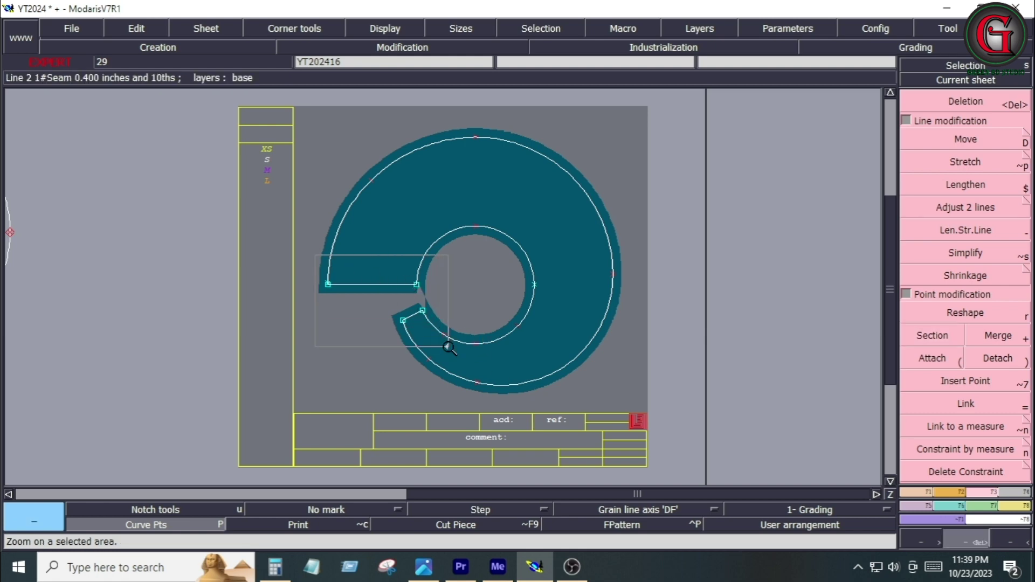
left_click_drag(317, 254, 458, 355)
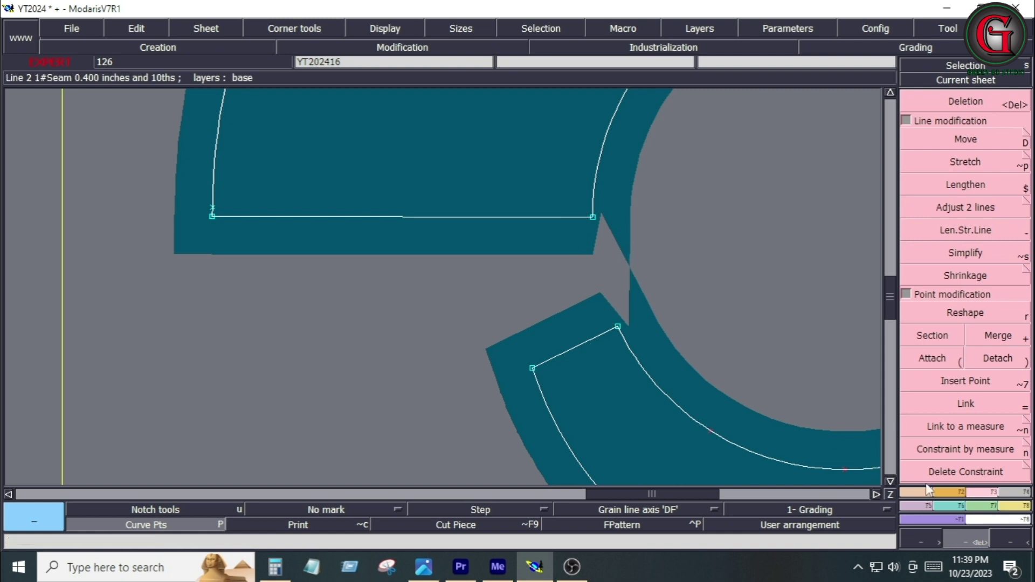
left_click(480, 508)
left_click(431, 100)
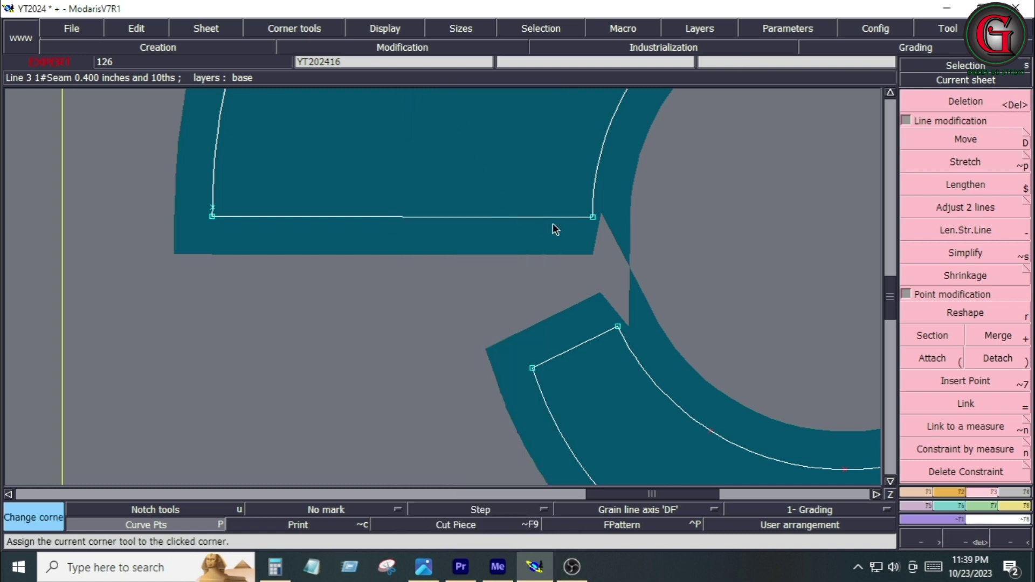
left_click(594, 218)
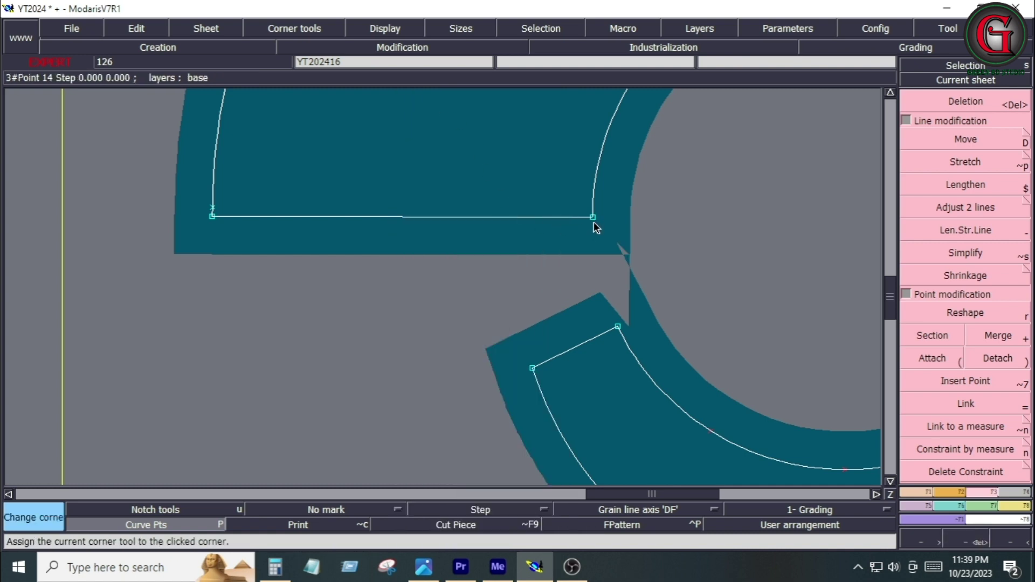
left_click(618, 326)
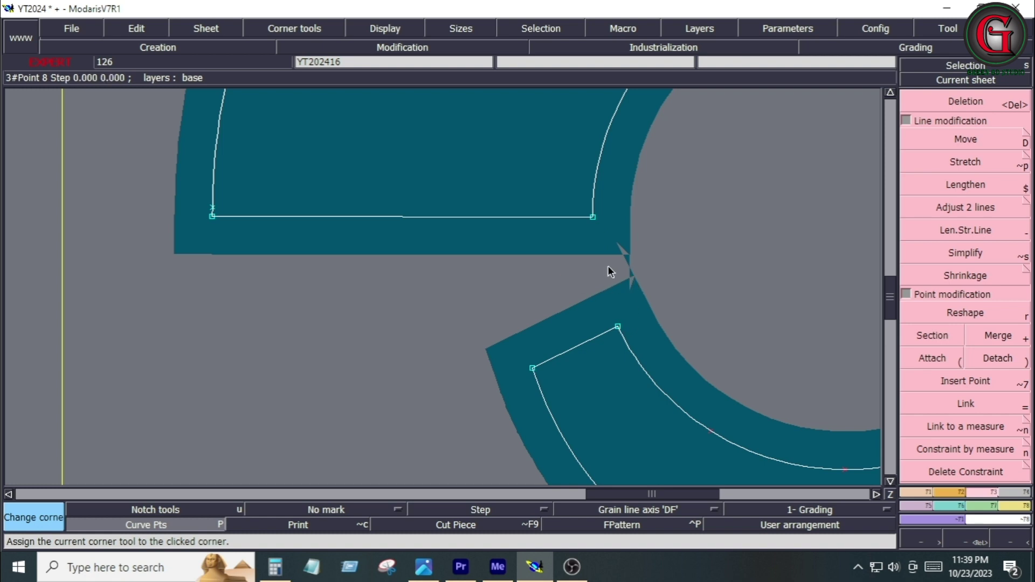
key("Home")
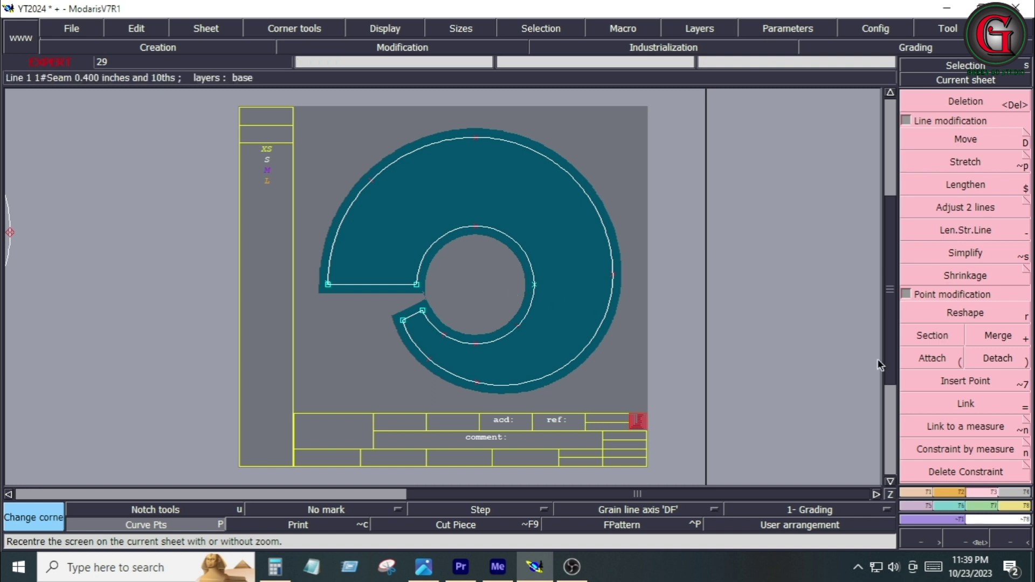
Add a Section intersection point on the inner circle, then auto-arrange all sheets.
left_click(935, 337)
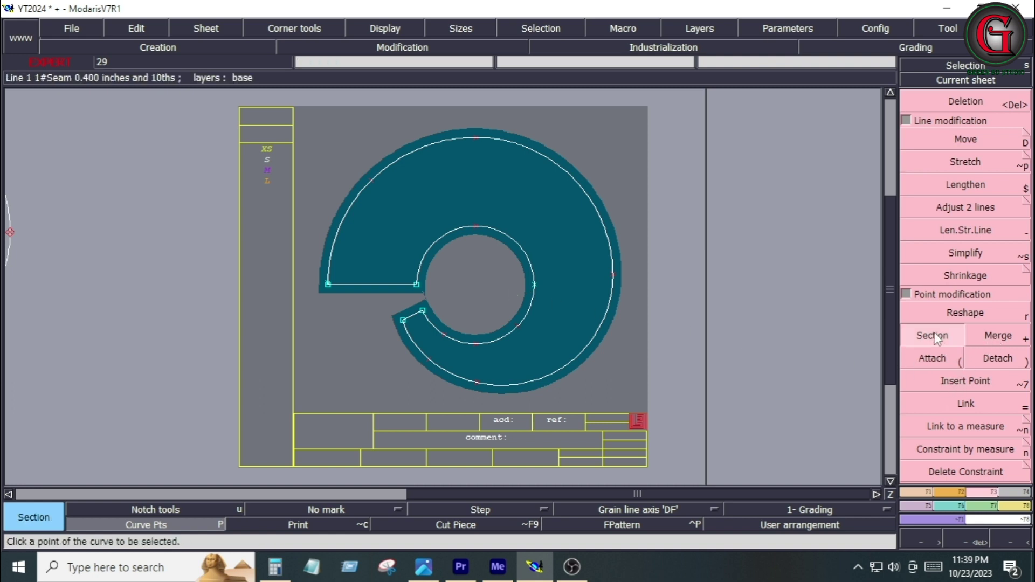
left_click(534, 284)
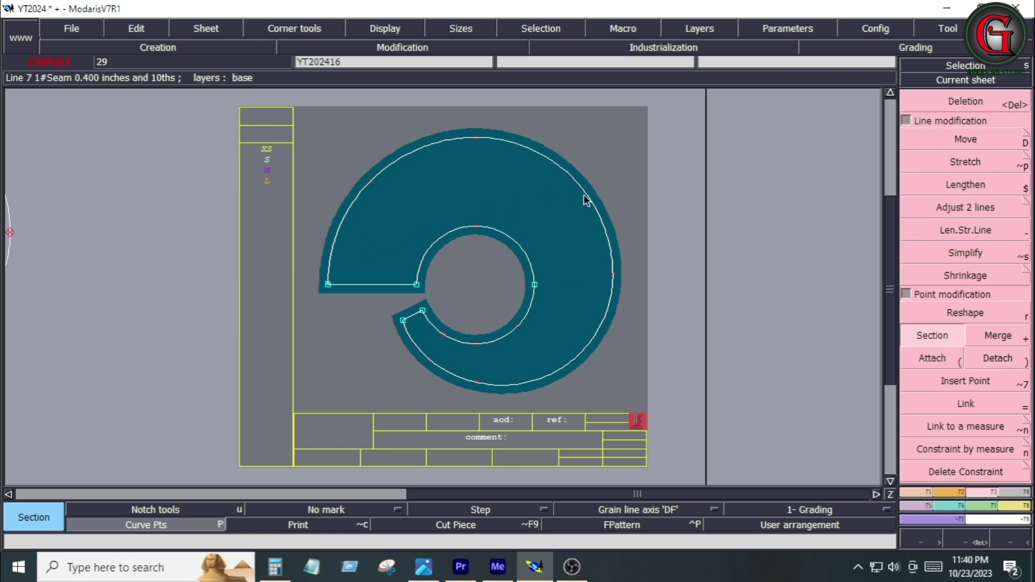
key("F12")
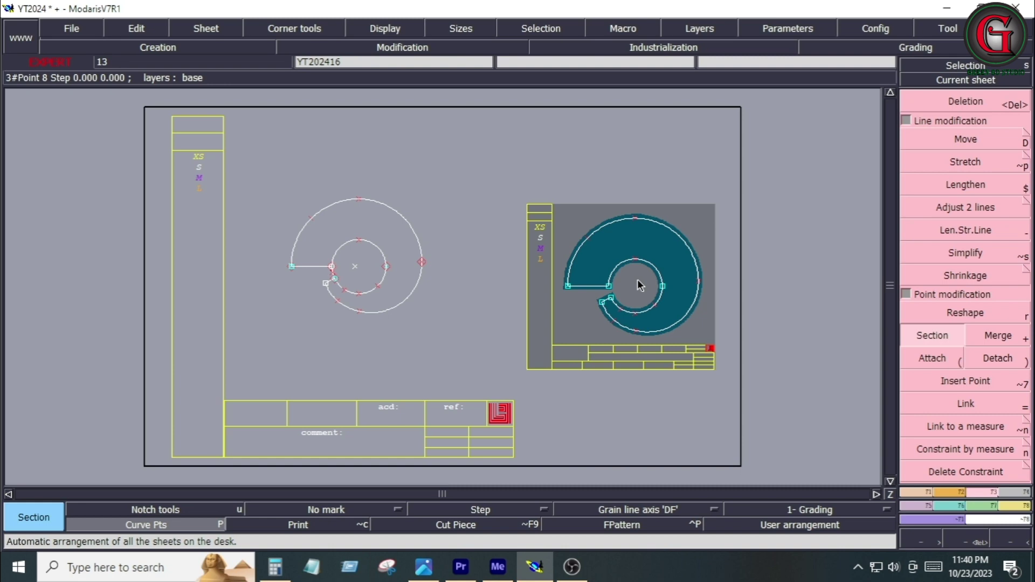